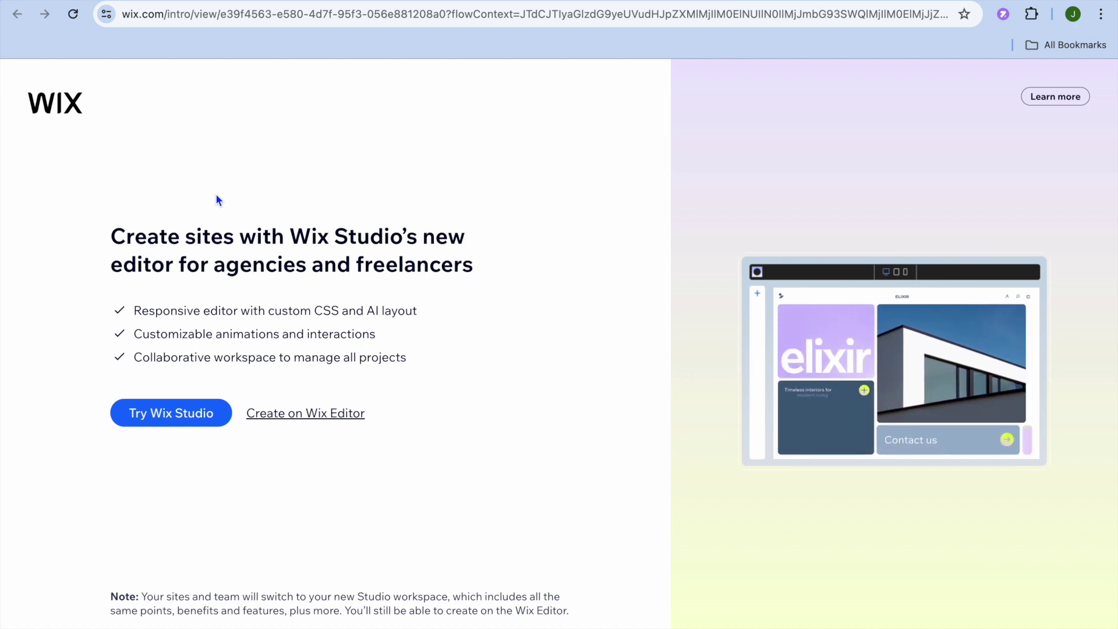
Build on the classic Wix Editor and continue the setup without the AI assistant.
left_click(307, 417)
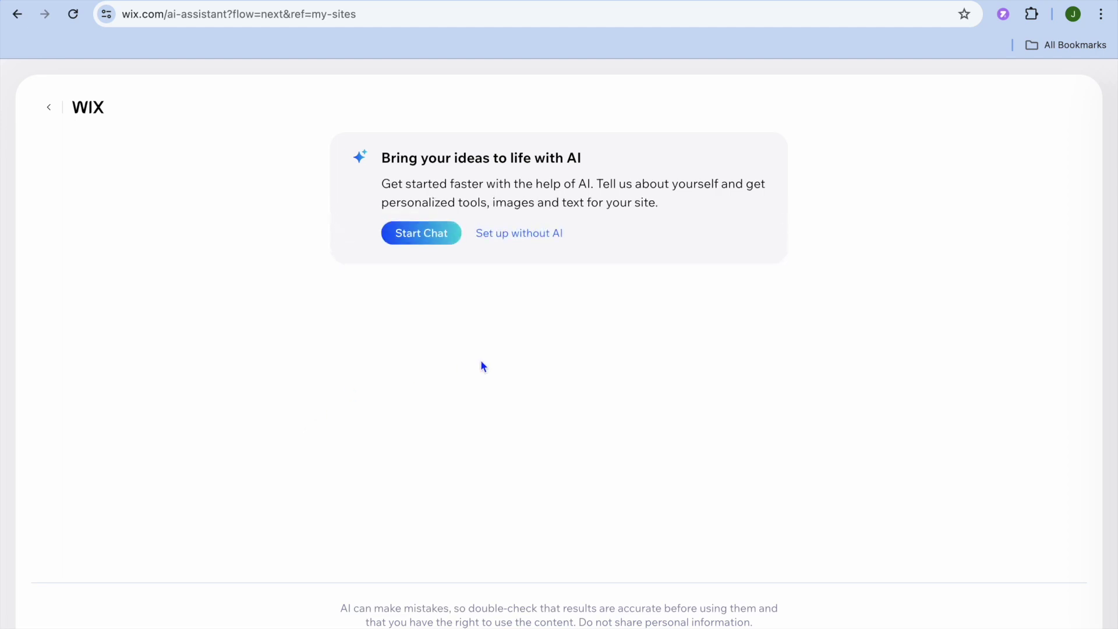
left_click(513, 237)
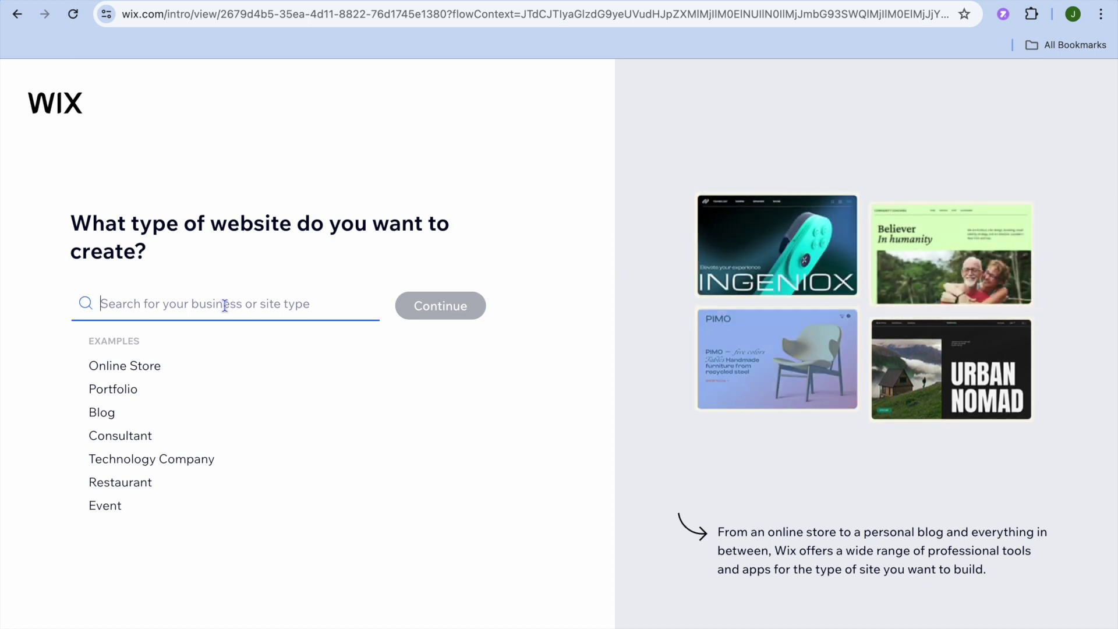
Pick Portfolio as the website type, browse the suggestion list, and continue.
left_click(119, 391)
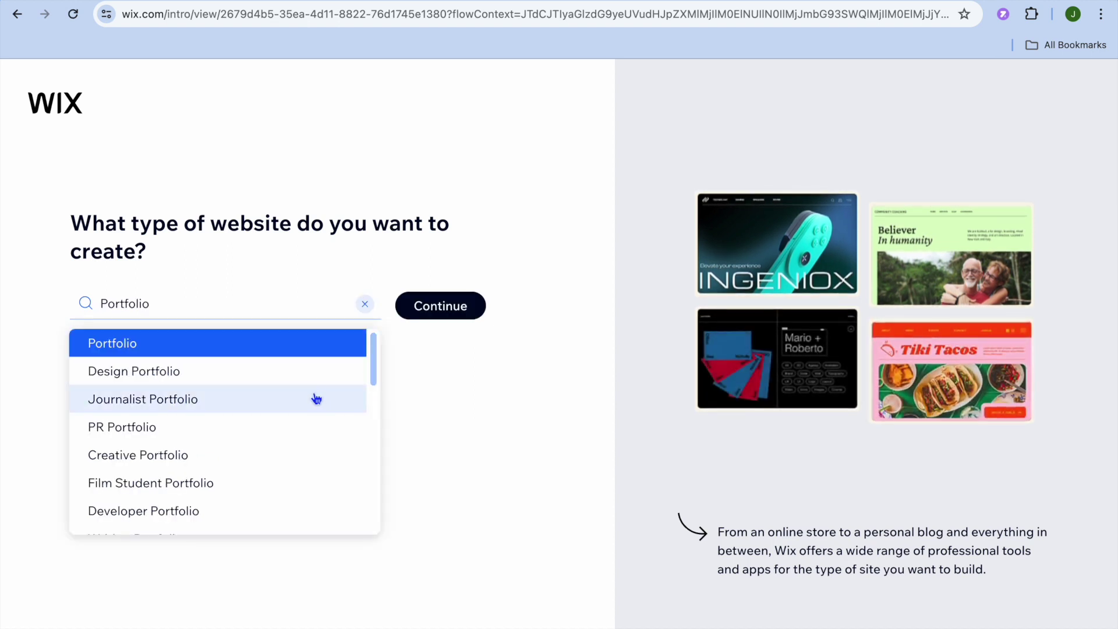
scroll(316, 399, "down", 2)
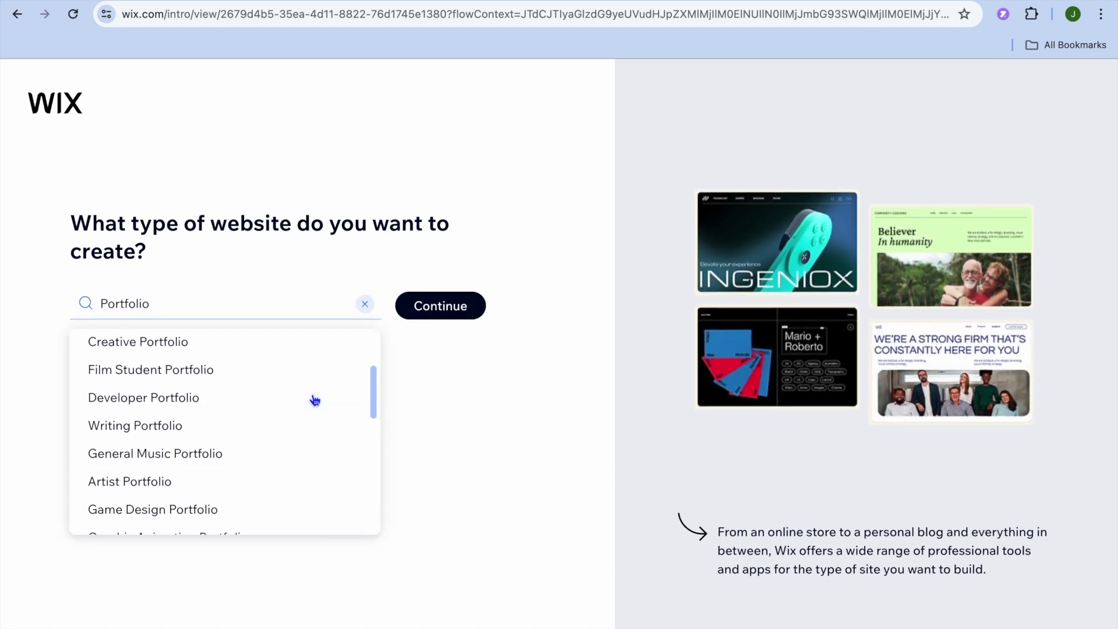
scroll(315, 400, "down", 1)
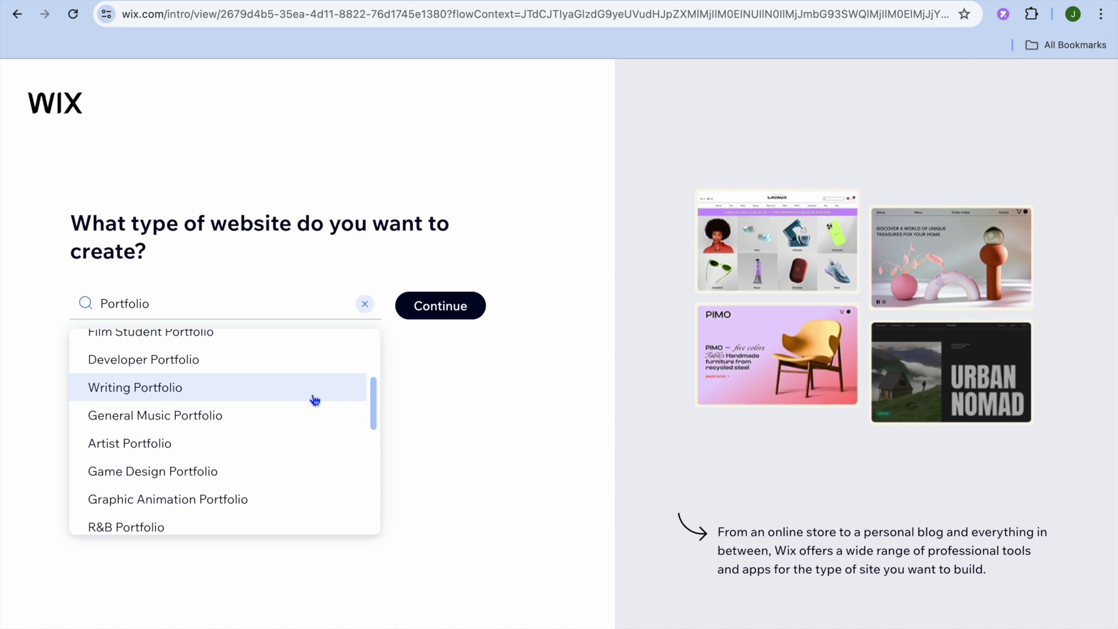
scroll(315, 400, "down", 3)
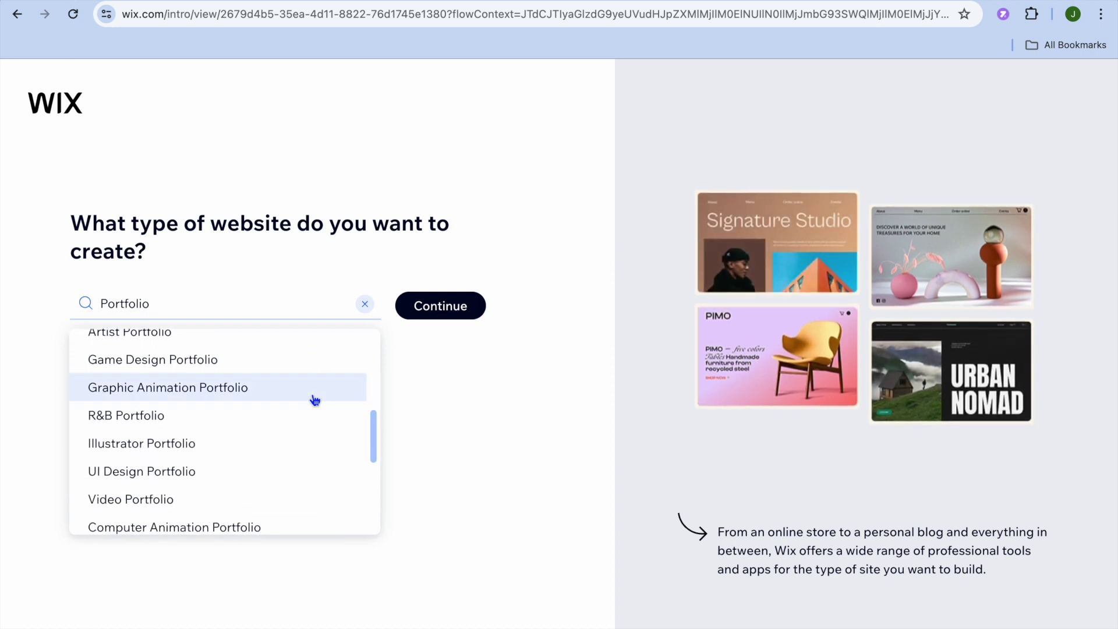
scroll(315, 400, "down", 2)
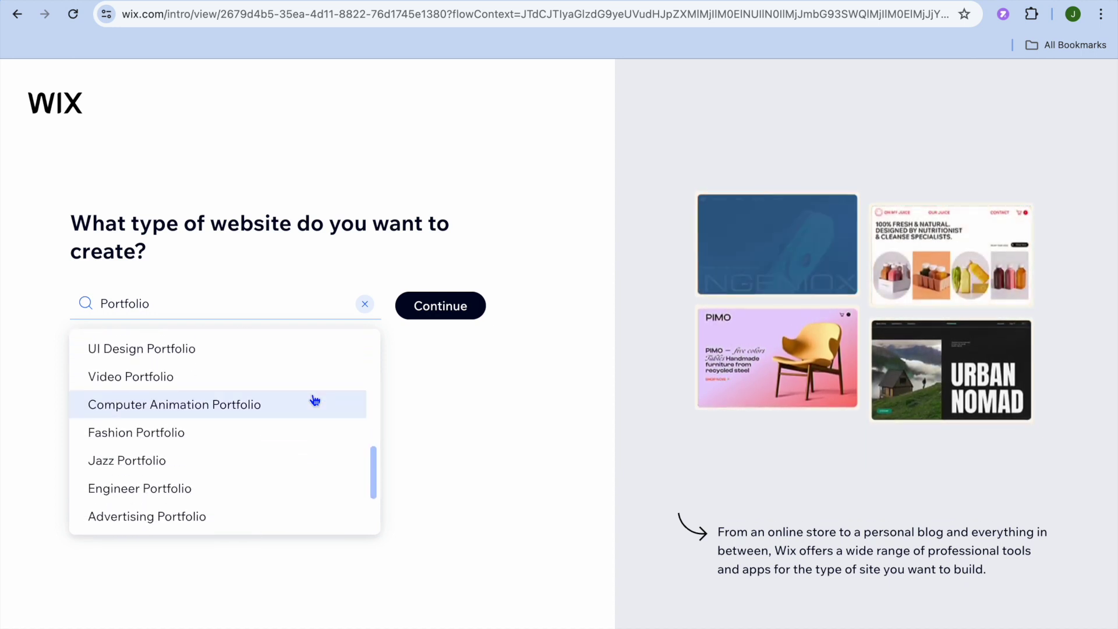
scroll(315, 400, "down", 2)
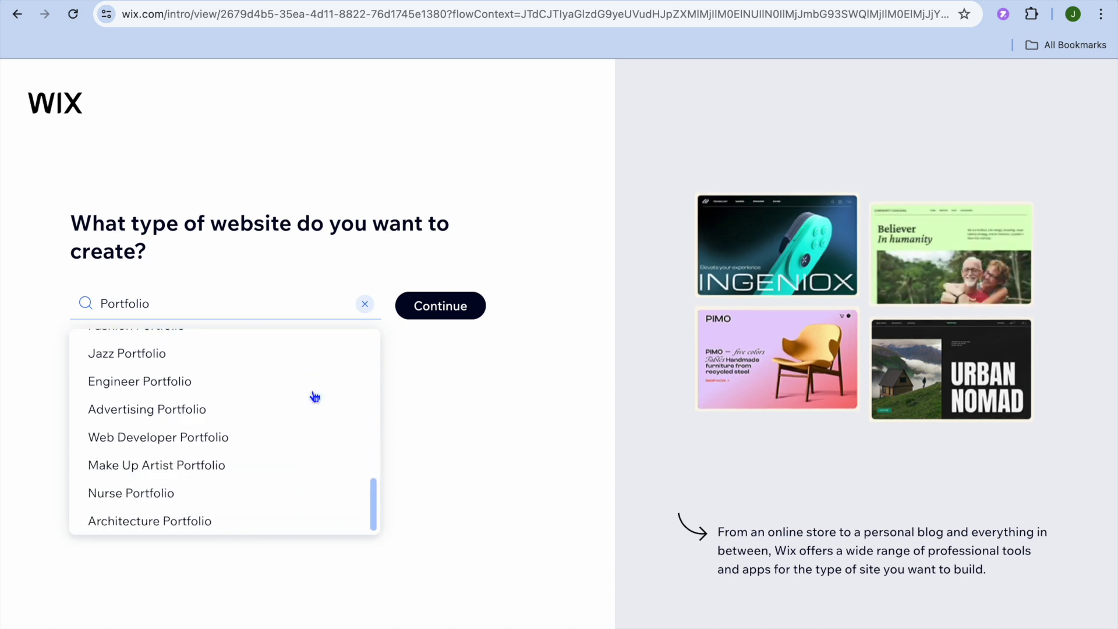
scroll(315, 397, "up", 1)
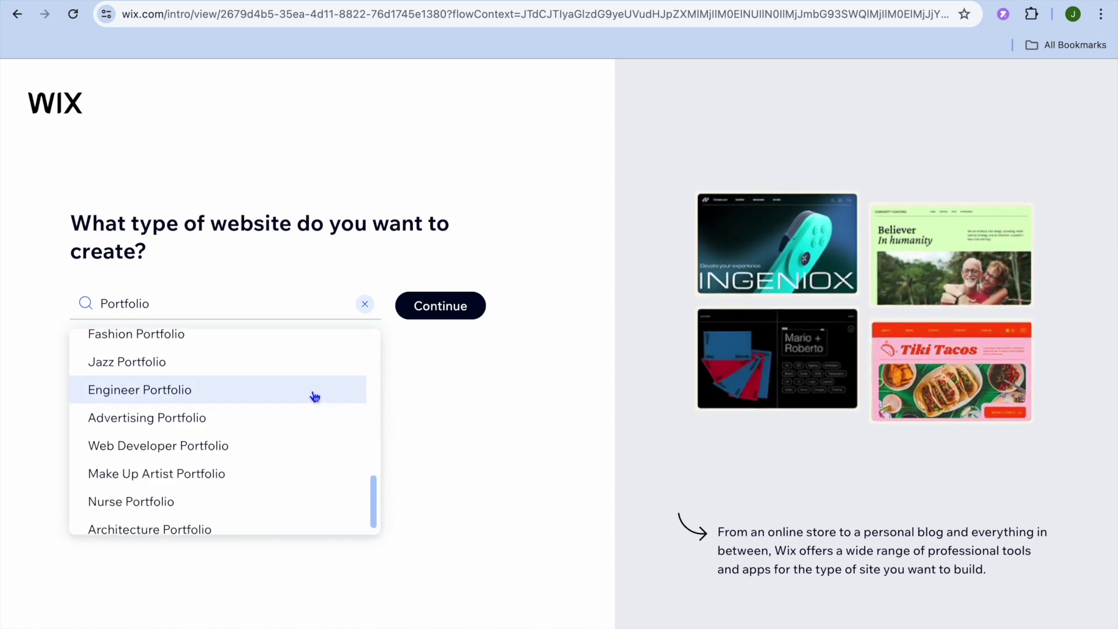
scroll(315, 397, "up", 10)
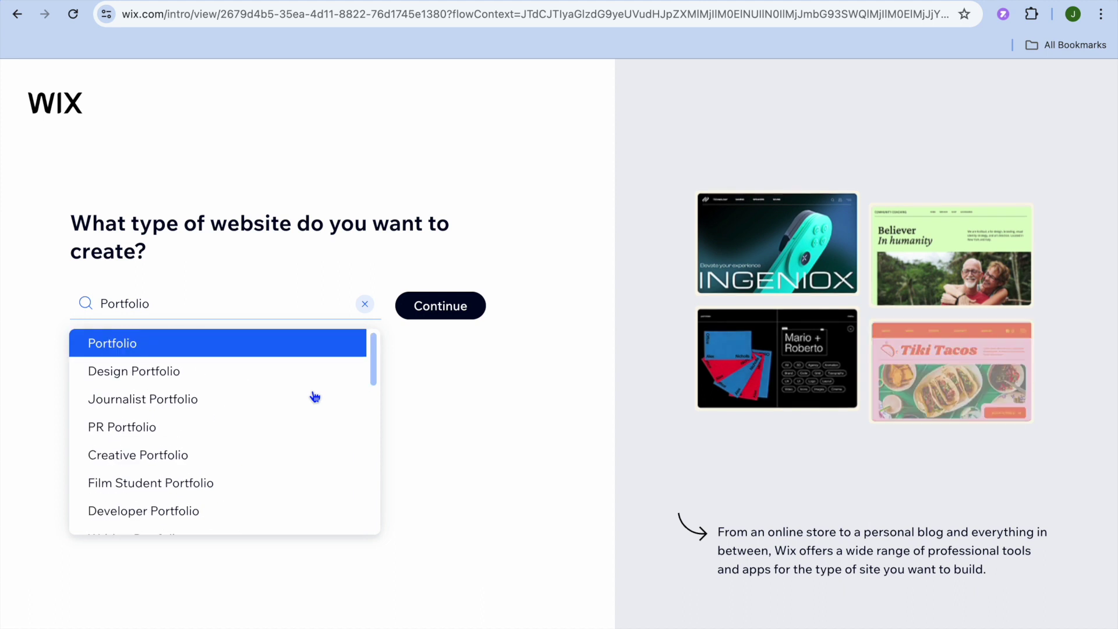
left_click(444, 315)
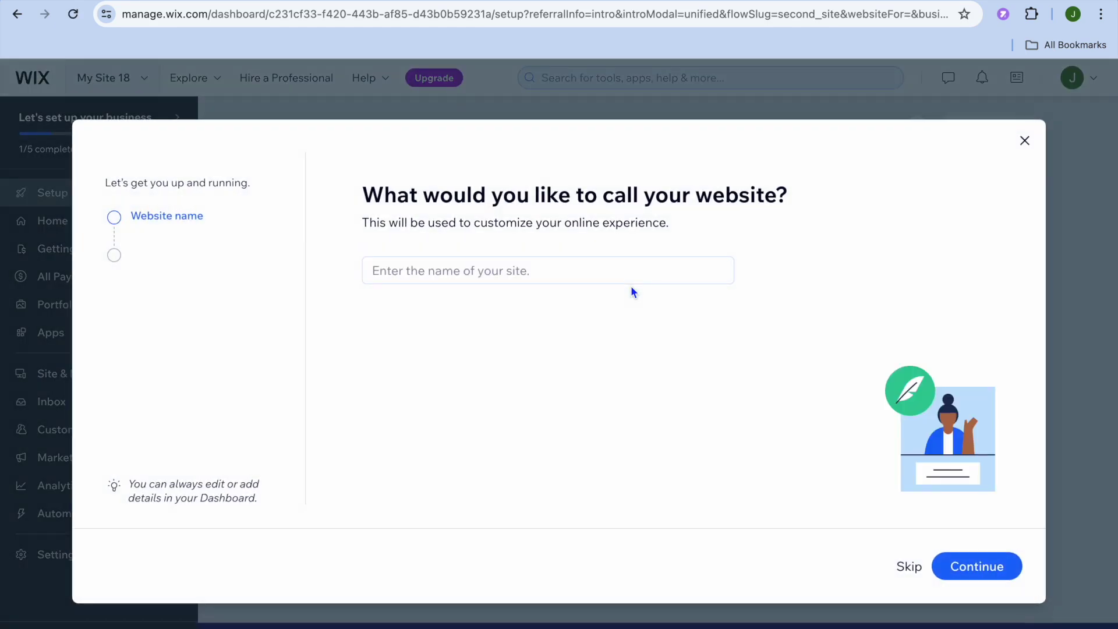
Name the website using the owner's first name and confirm it.
left_click(545, 271)
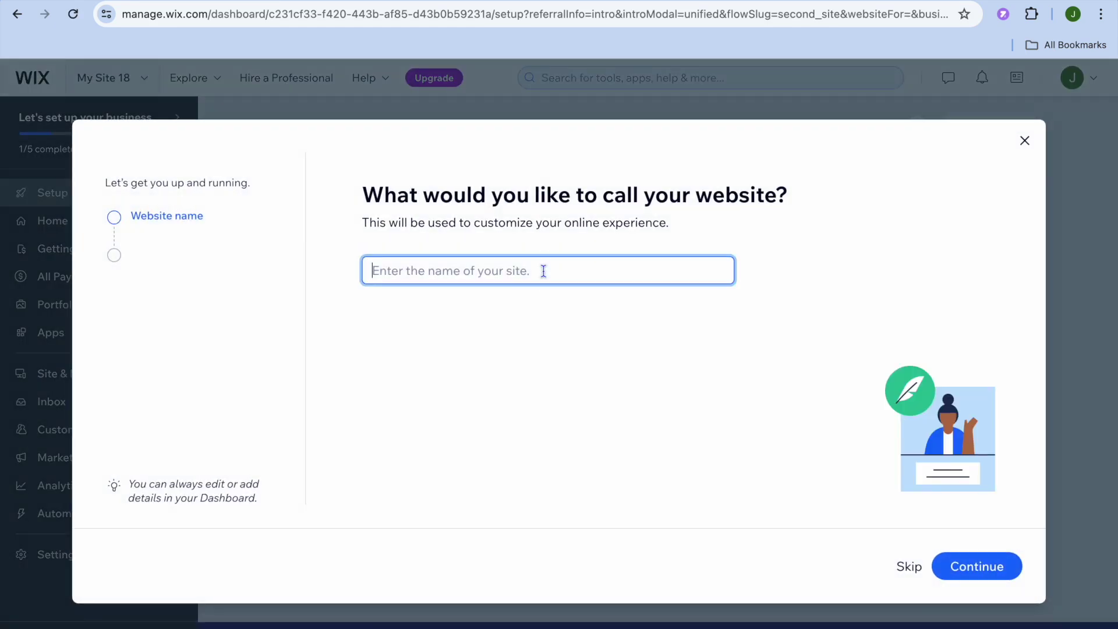
type("jason")
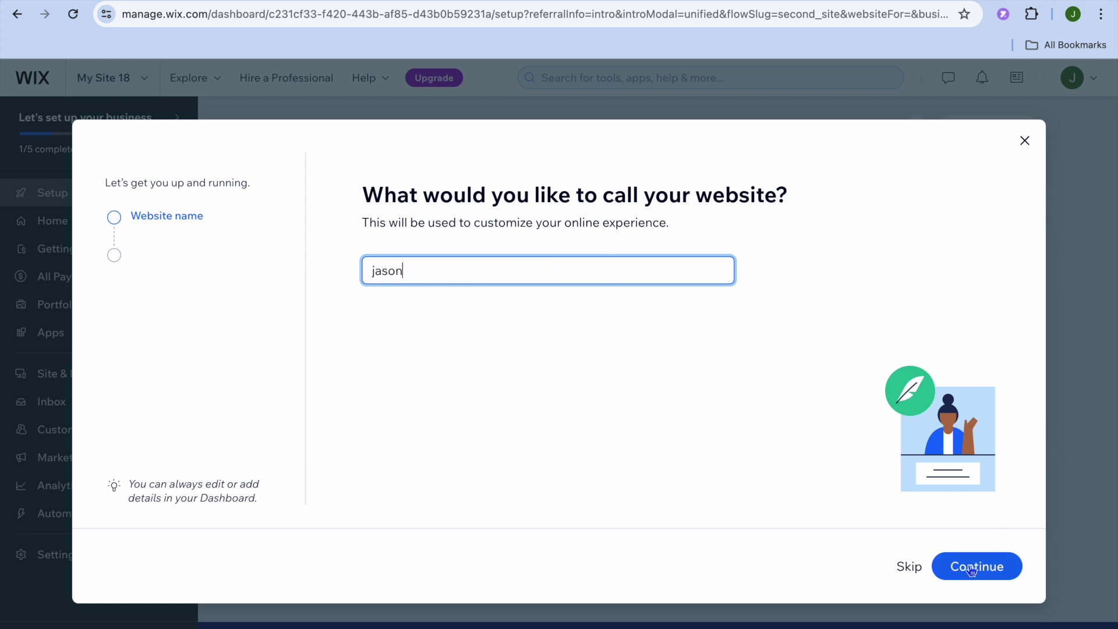
left_click(973, 571)
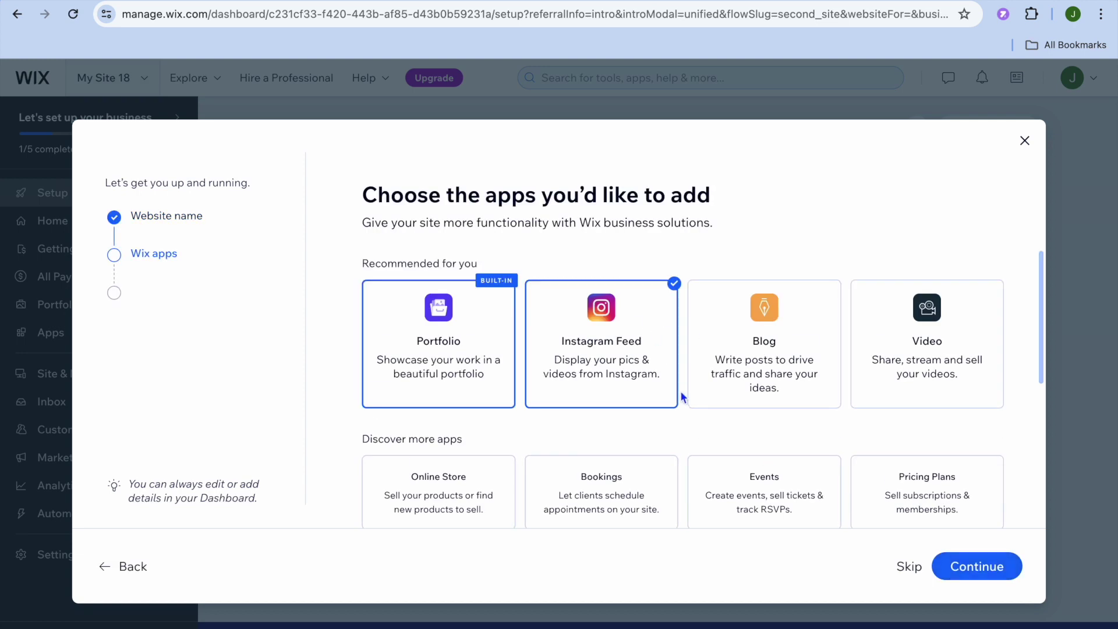
Add the Blog app alongside Instagram Feed and confirm the chosen apps.
scroll(683, 398, "down", 1)
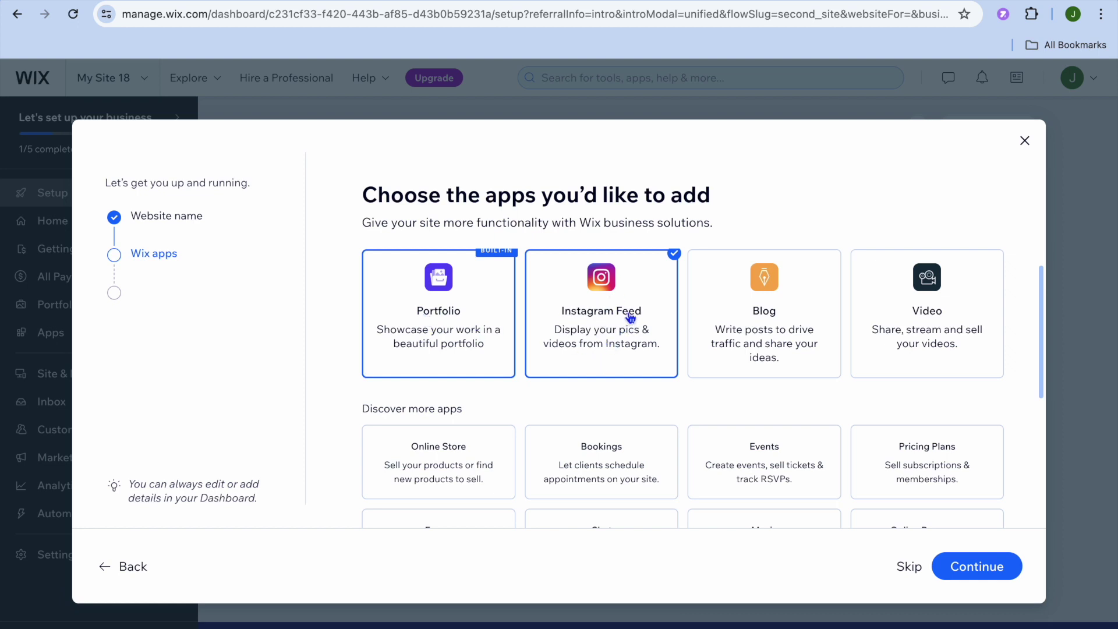
left_click(750, 332)
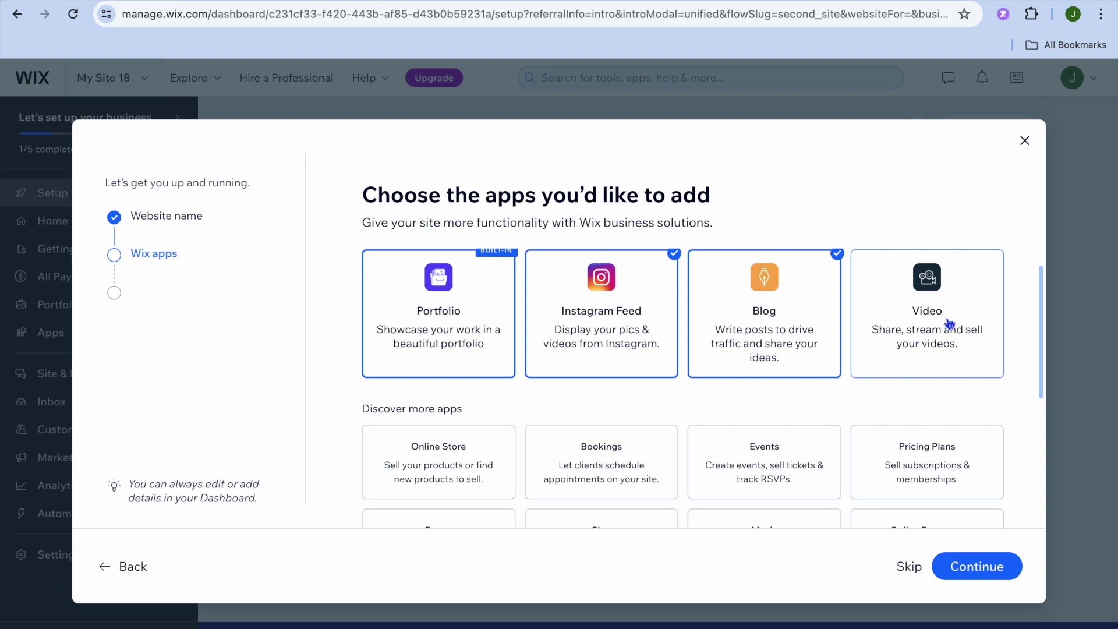
scroll(931, 331, "down", 3)
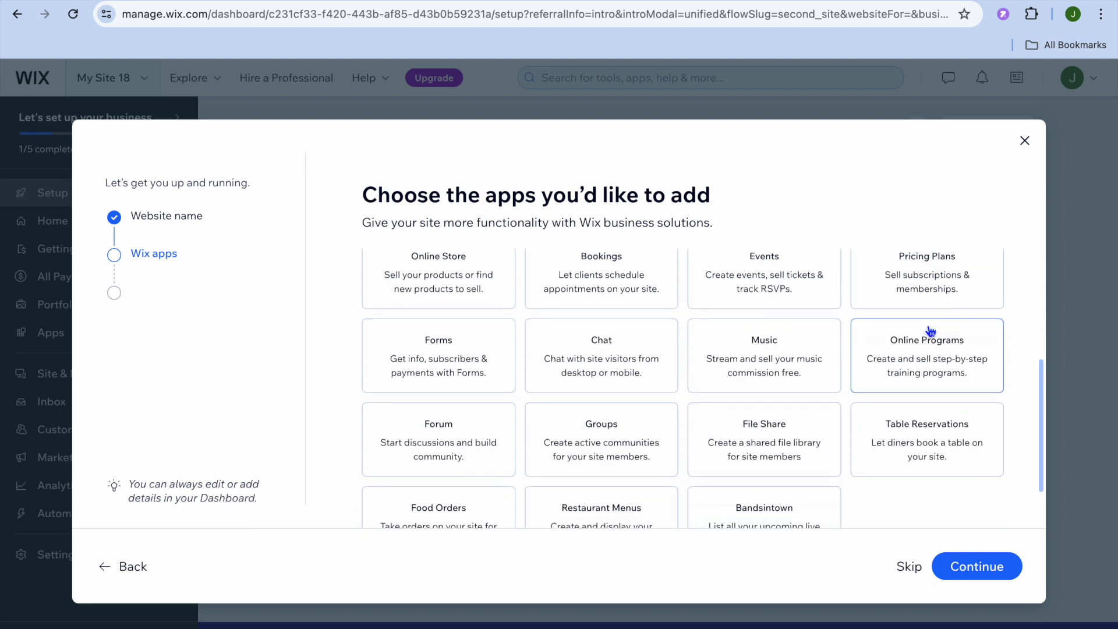
scroll(930, 331, "down", 2)
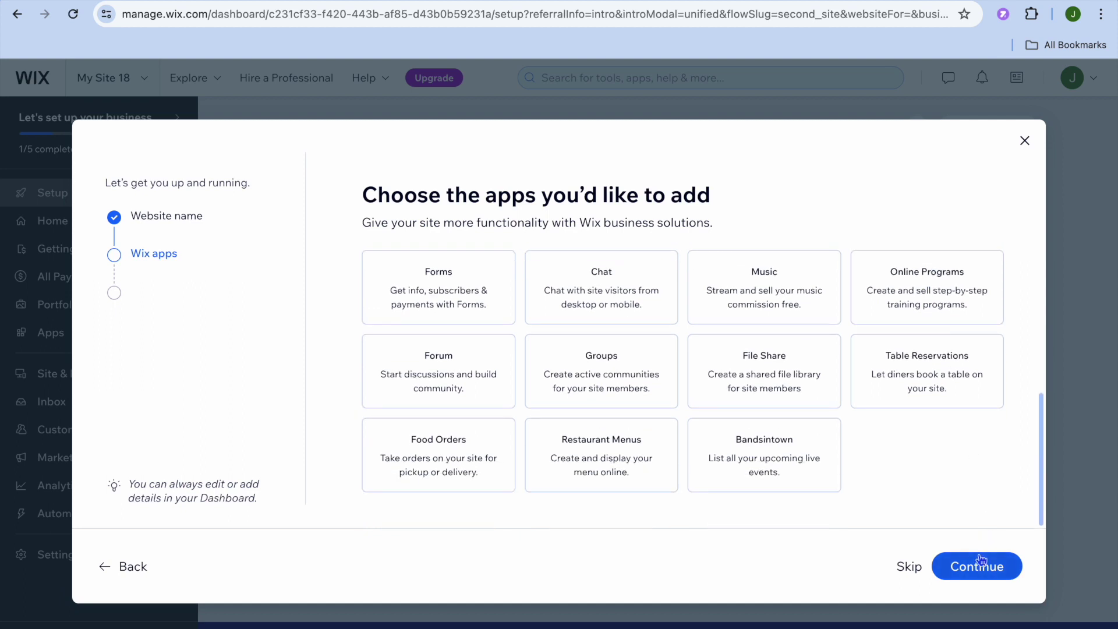
left_click(983, 573)
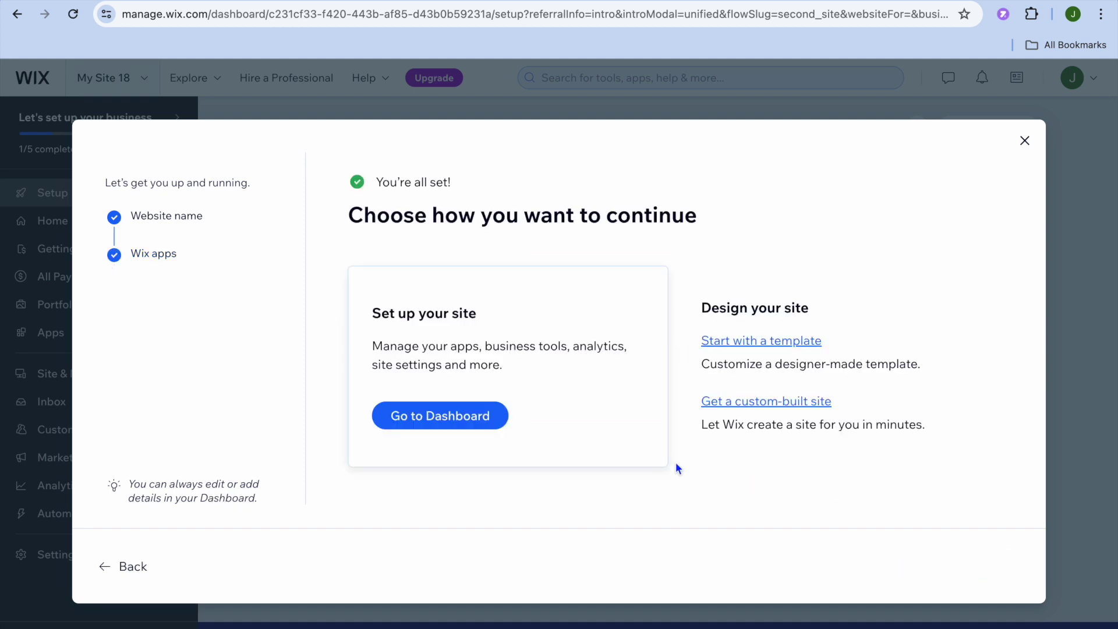
Go to the site dashboard and open Portfolio's Projects list.
left_click(470, 420)
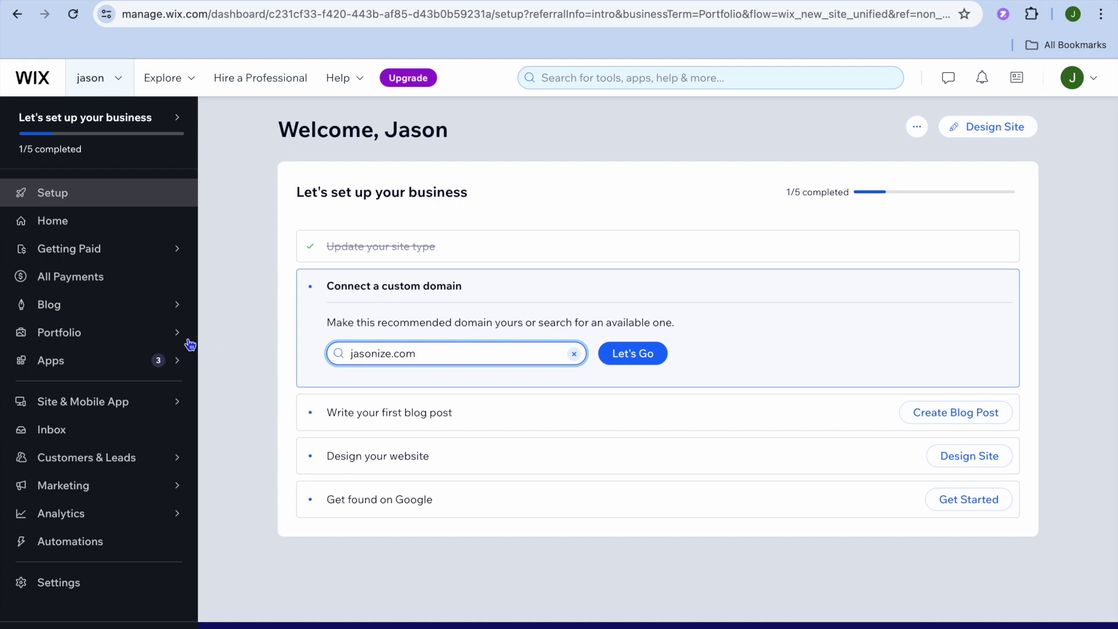
mouse_move(154, 334)
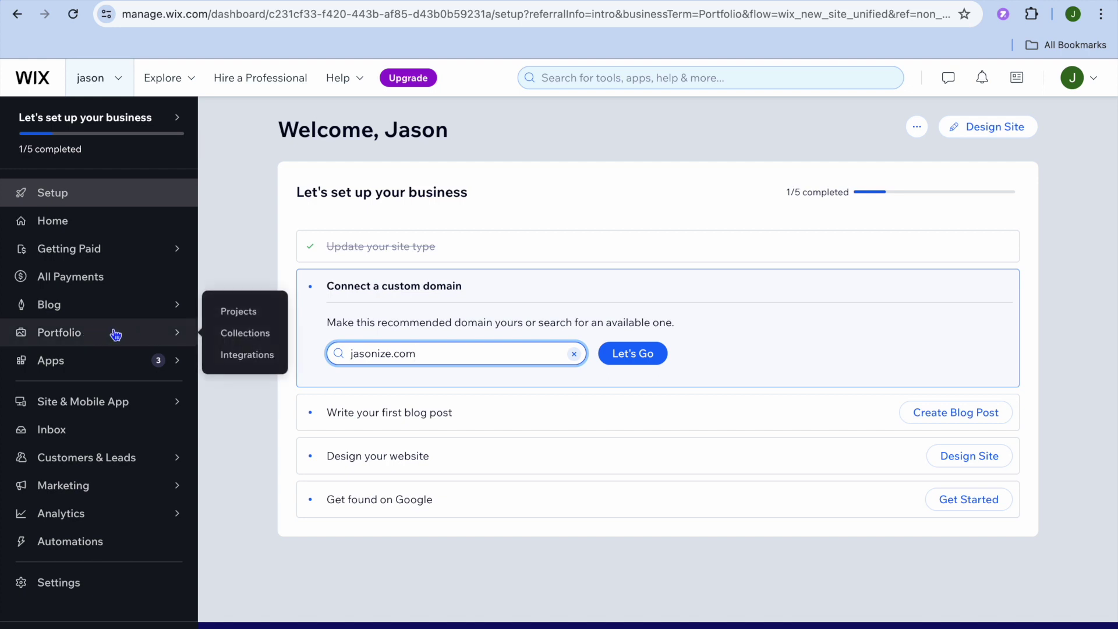
left_click(242, 313)
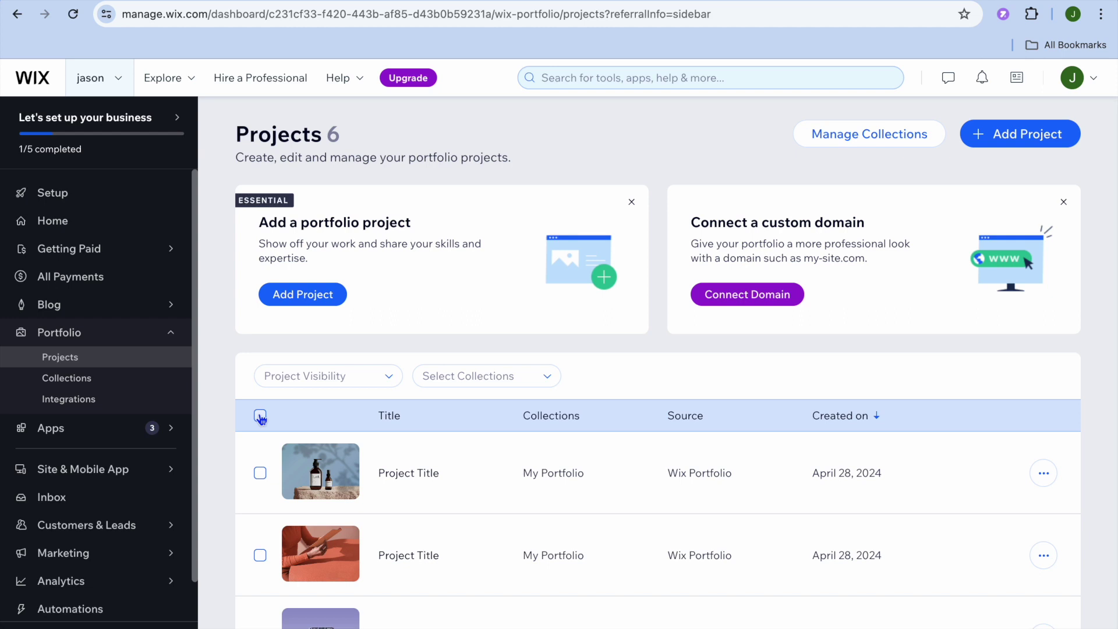
Toggle selection of all six projects, then step through Add Project and close without saving.
left_click(260, 417)
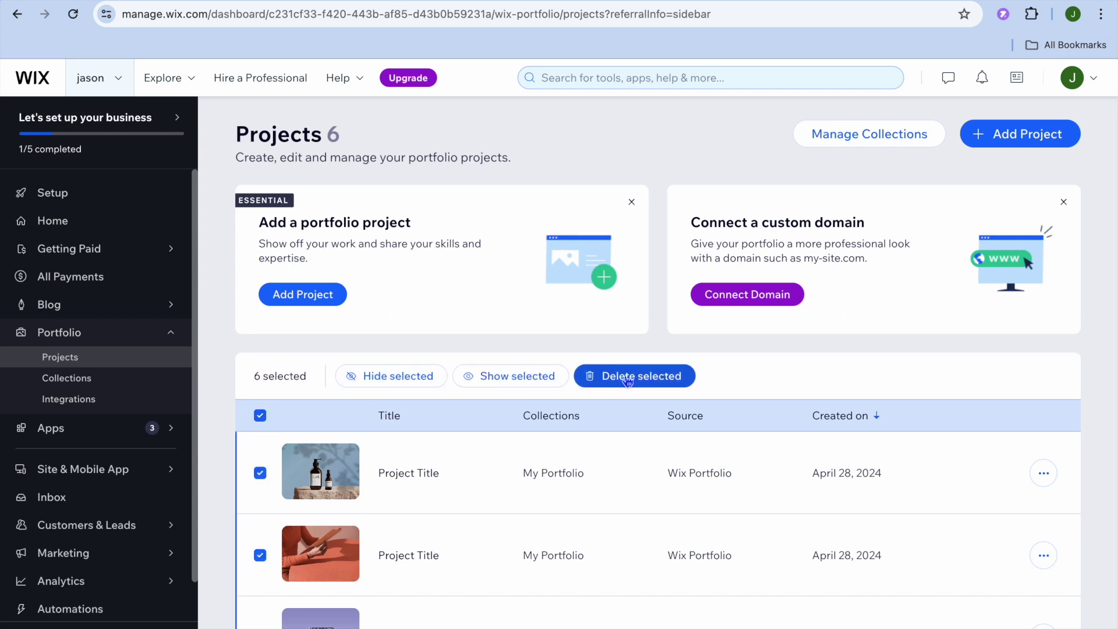
left_click(260, 417)
left_click(311, 297)
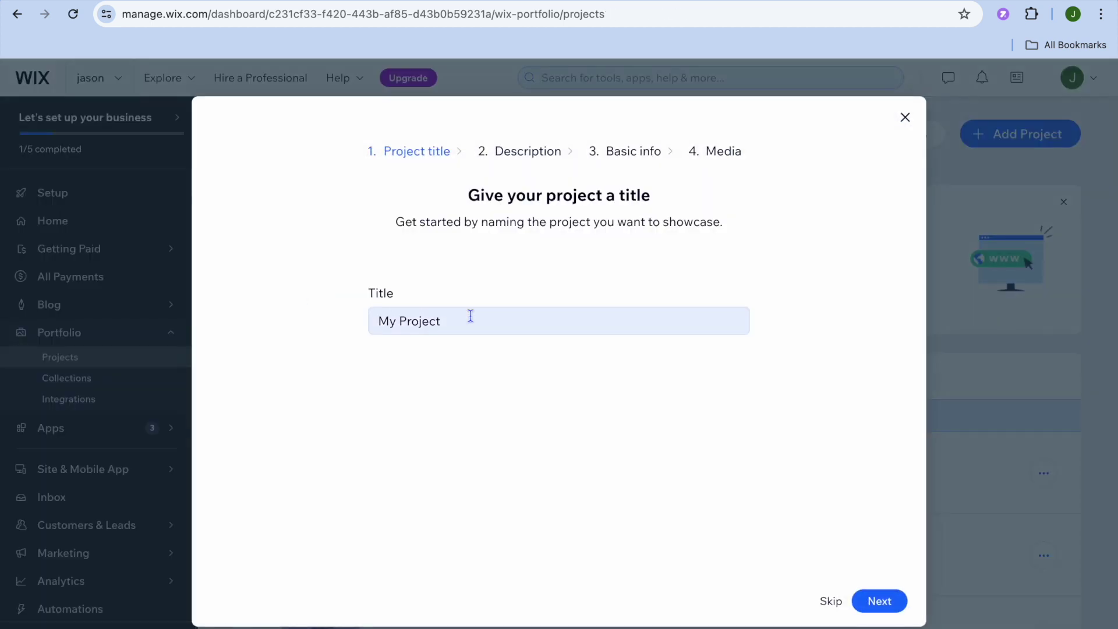
left_click(877, 602)
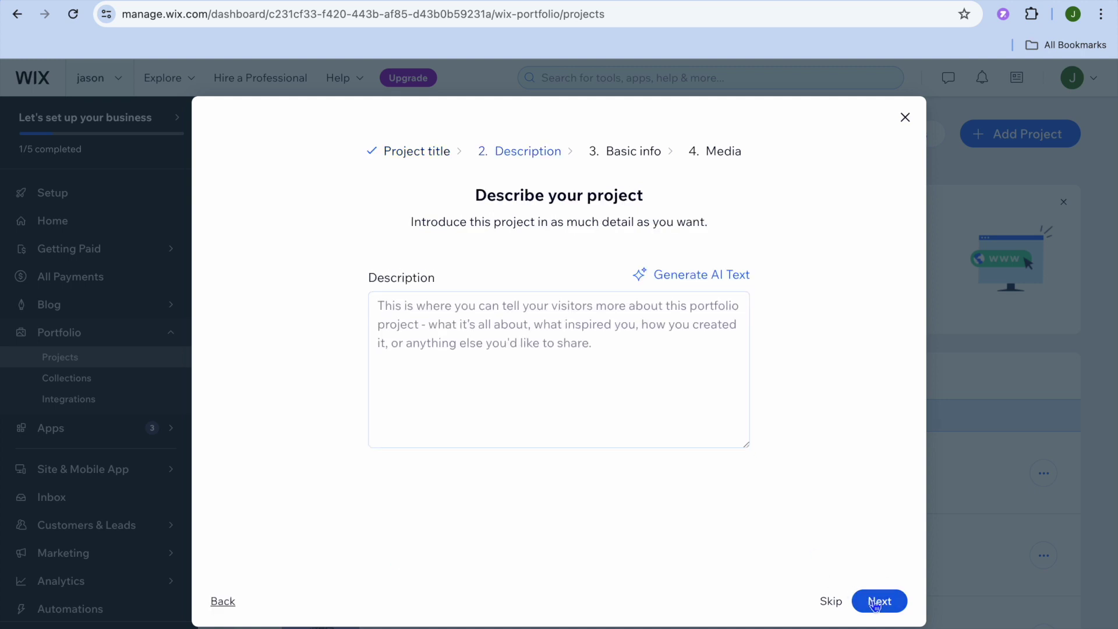
left_click(876, 603)
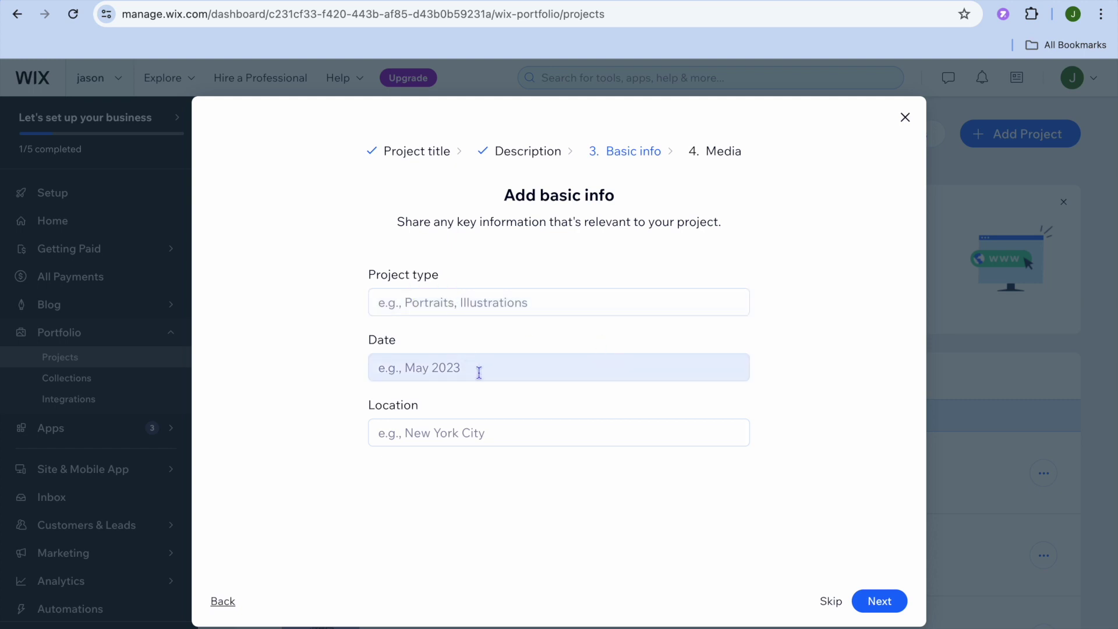
left_click(878, 602)
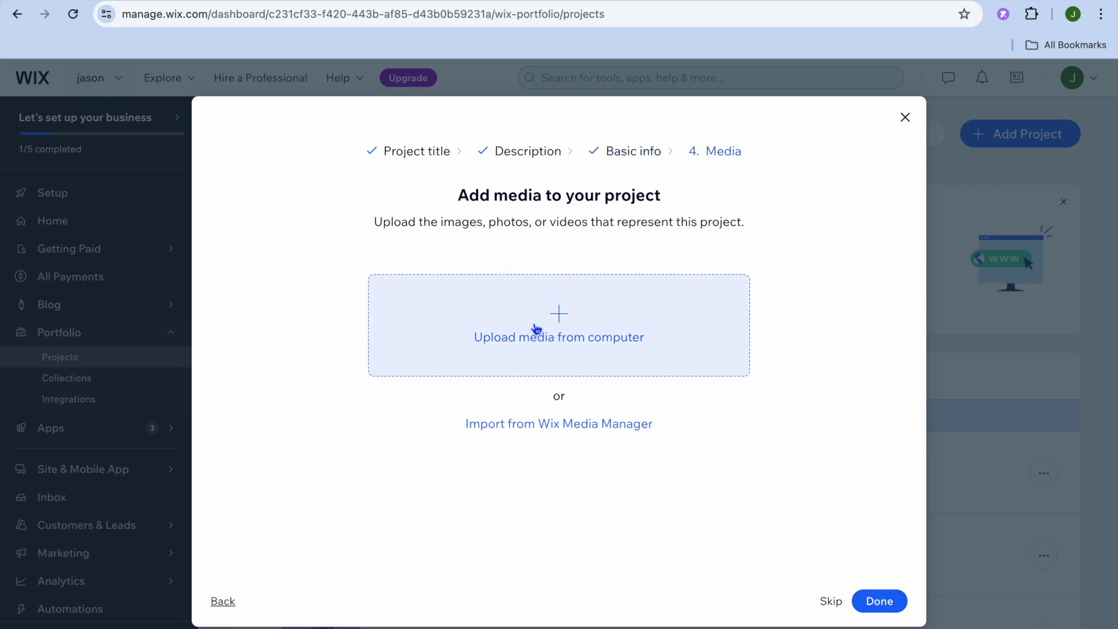
left_click(581, 342)
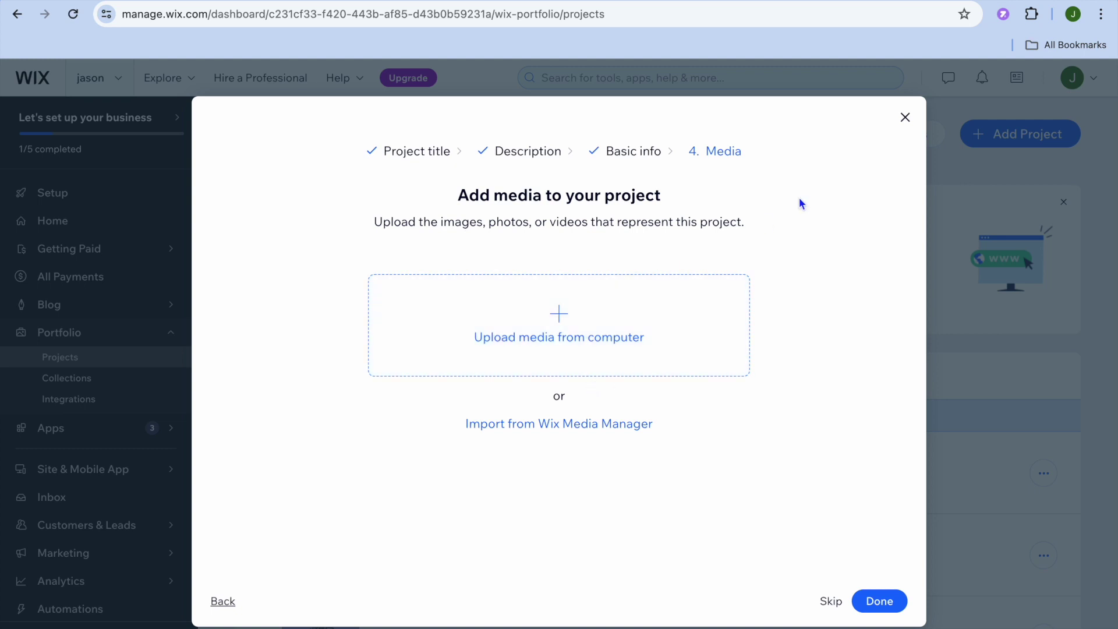
left_click(905, 117)
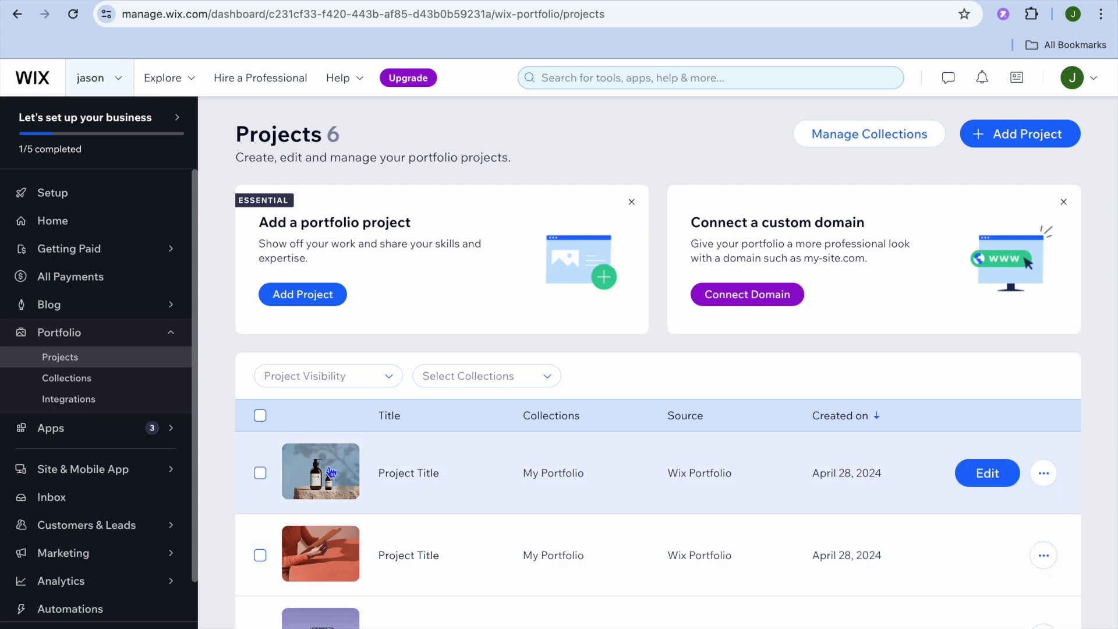
View the portfolio's Collections, then move to the Blog Overview.
left_click(99, 385)
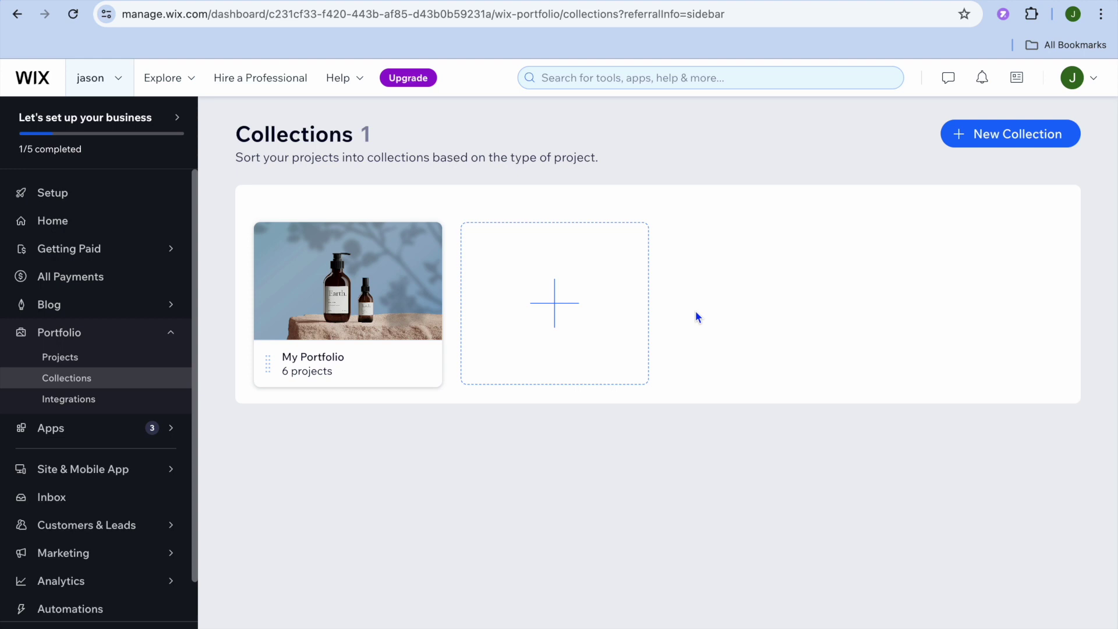
mouse_move(104, 314)
left_click(103, 314)
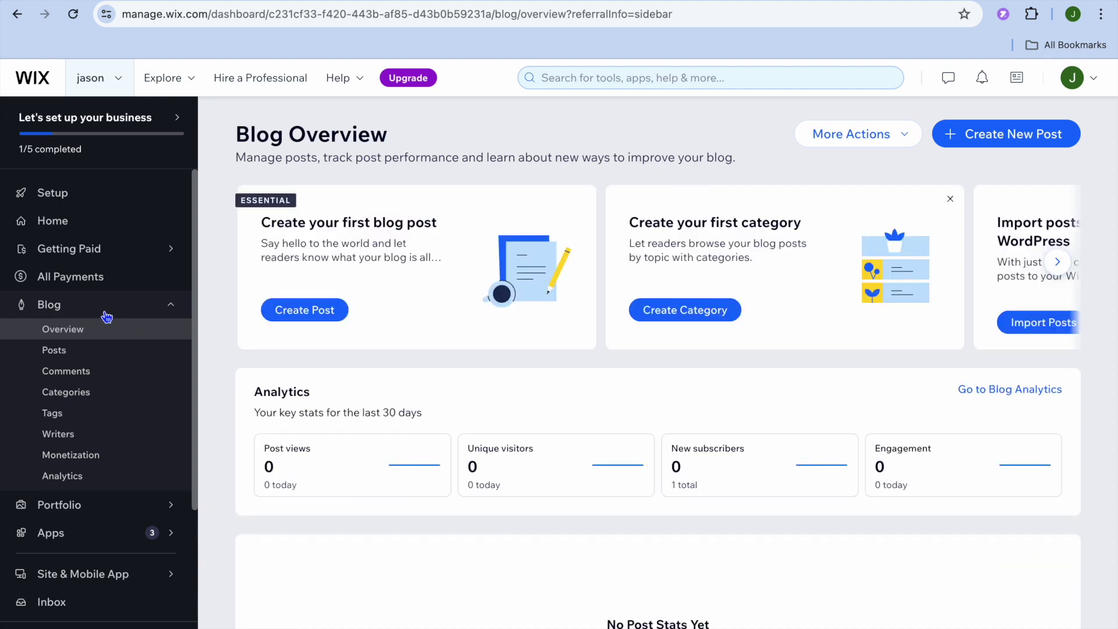
Start a new blog post, browse the Add panel, then leave the empty draft.
left_click(315, 316)
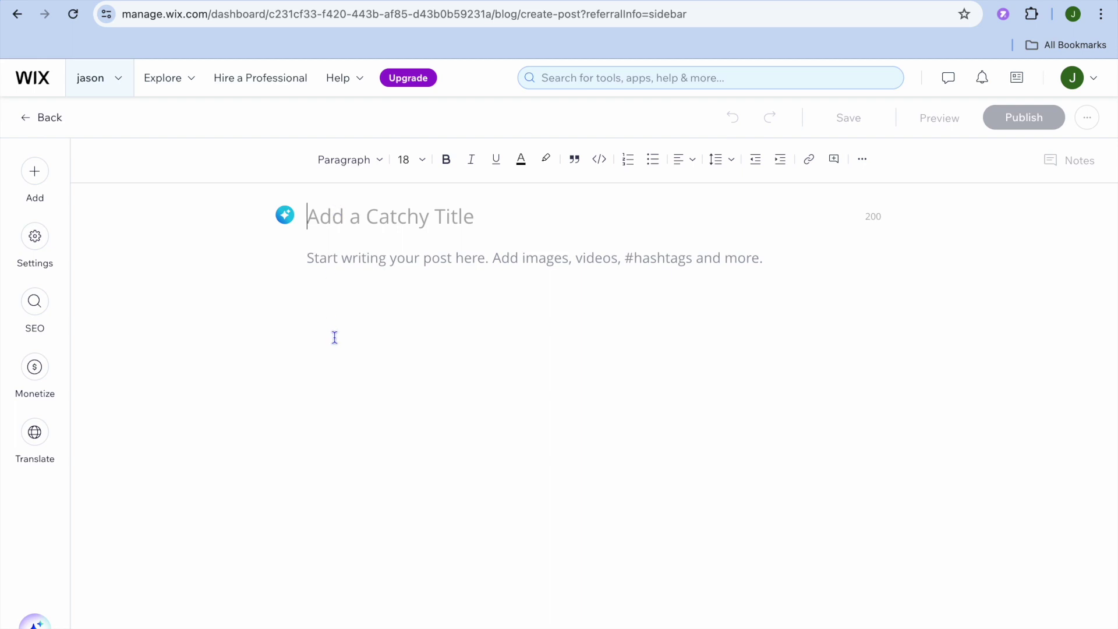
left_click(333, 268)
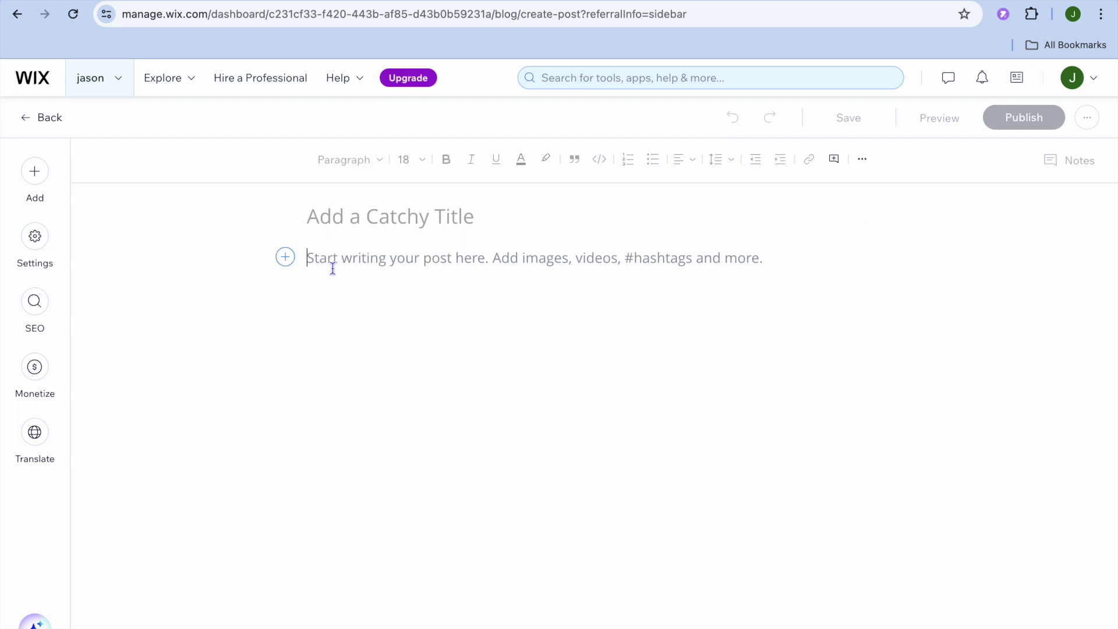
left_click(285, 257)
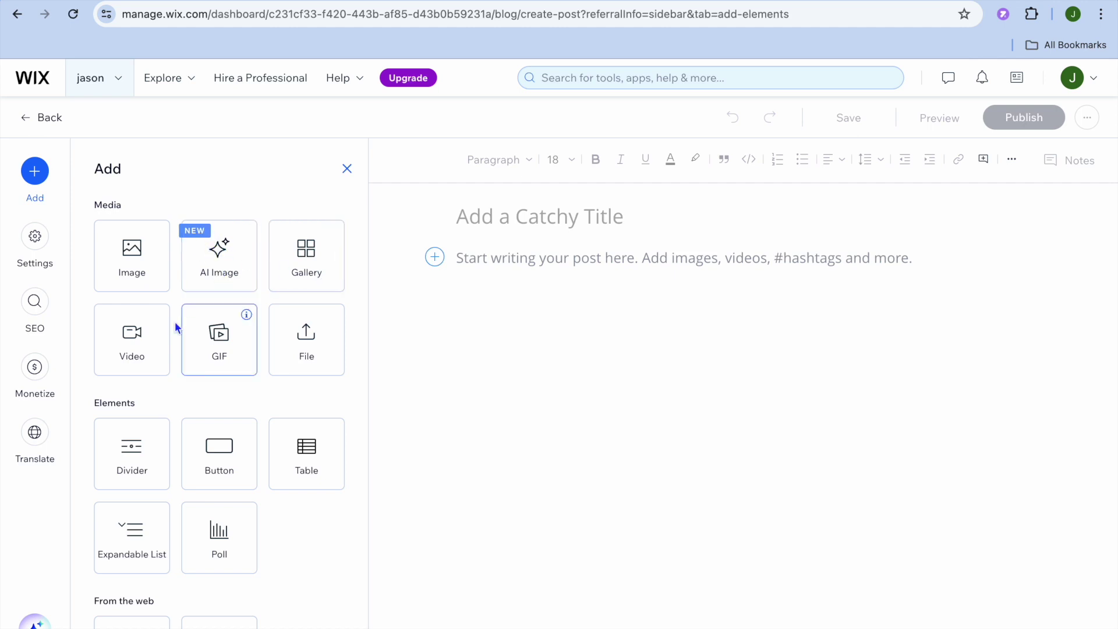
scroll(249, 362, "down", 1)
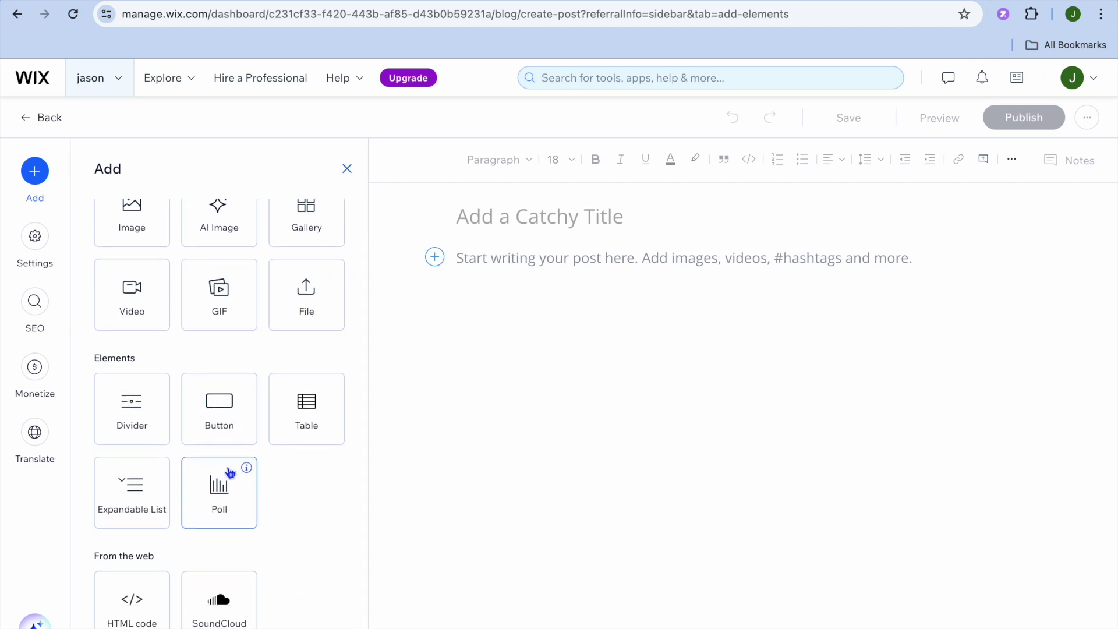
left_click(348, 170)
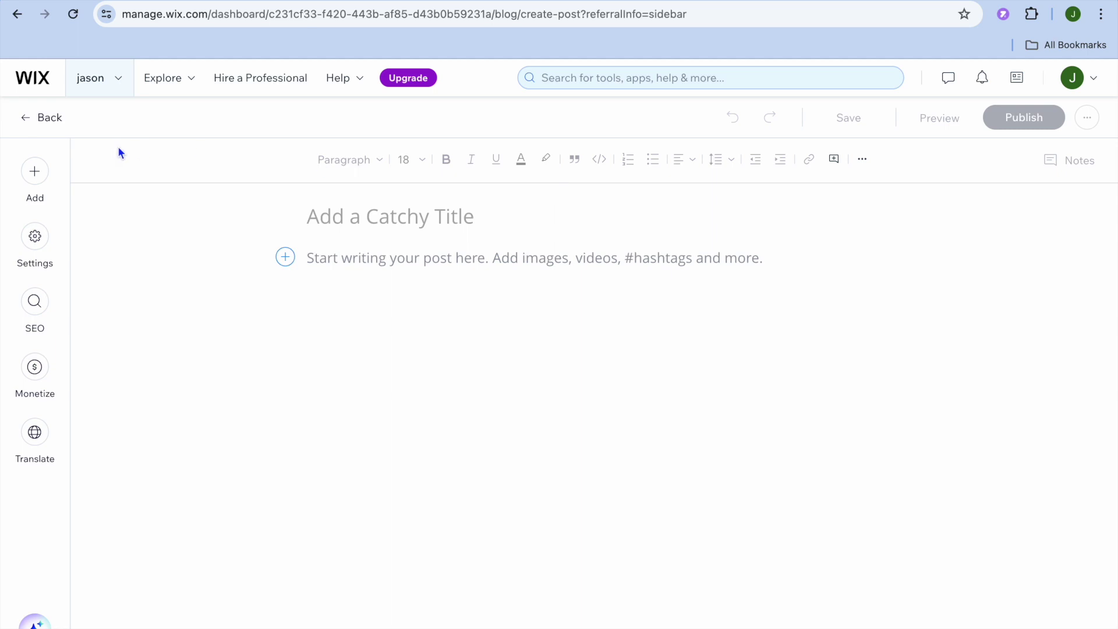
left_click(26, 118)
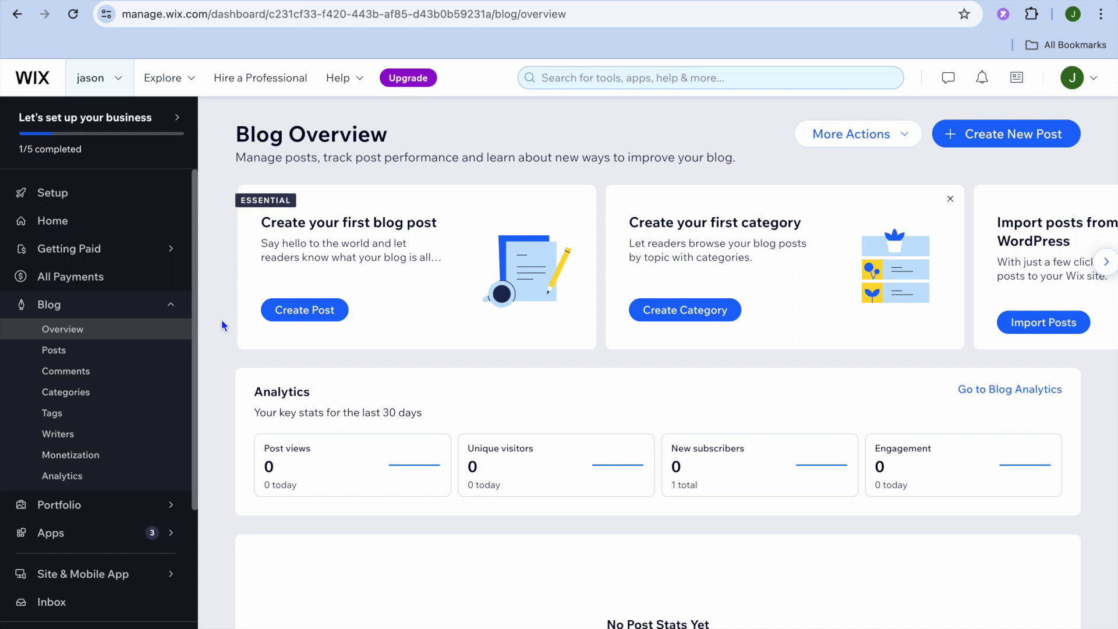
Review the payment methods under Getting Paid > Connect & Setup, then open the Setup page.
mouse_move(173, 250)
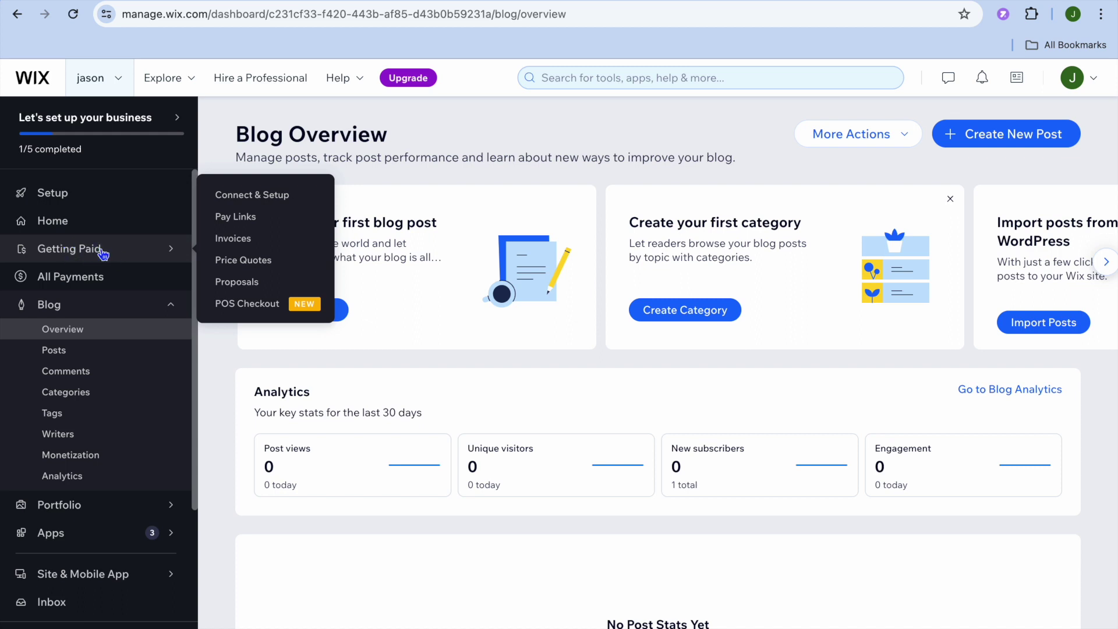
left_click(254, 195)
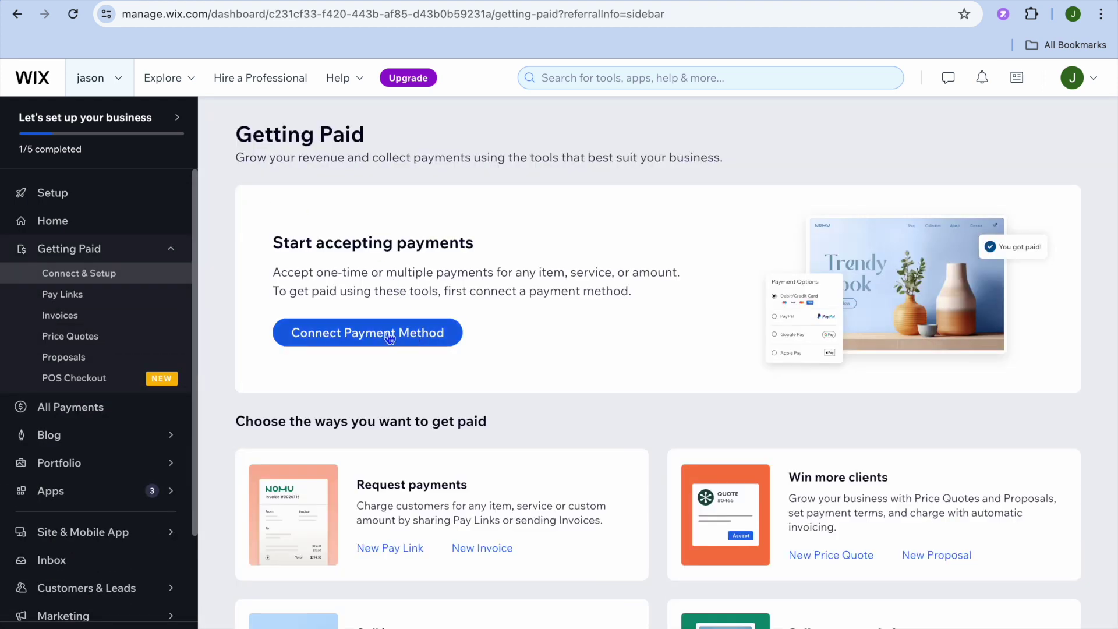
left_click(393, 338)
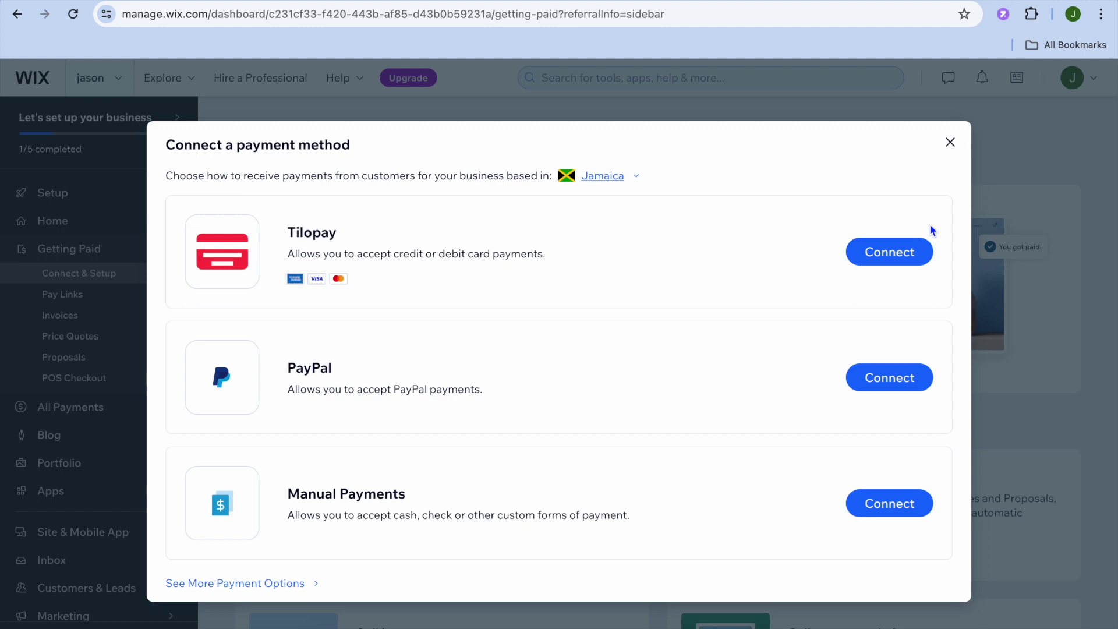
left_click(950, 144)
scroll(605, 350, "down", 3)
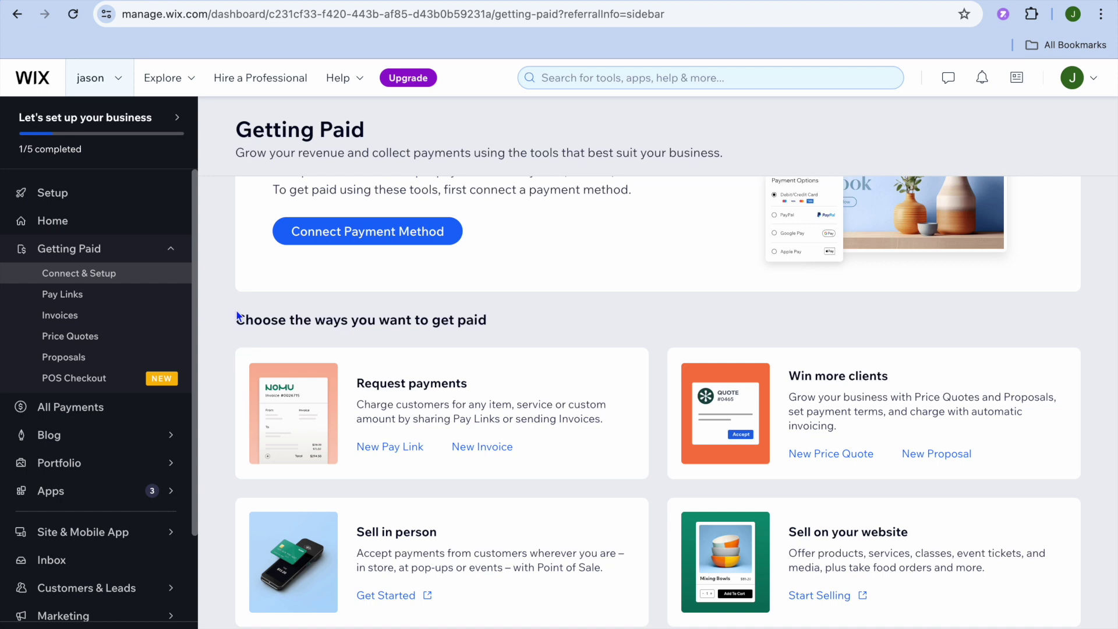
left_click(89, 203)
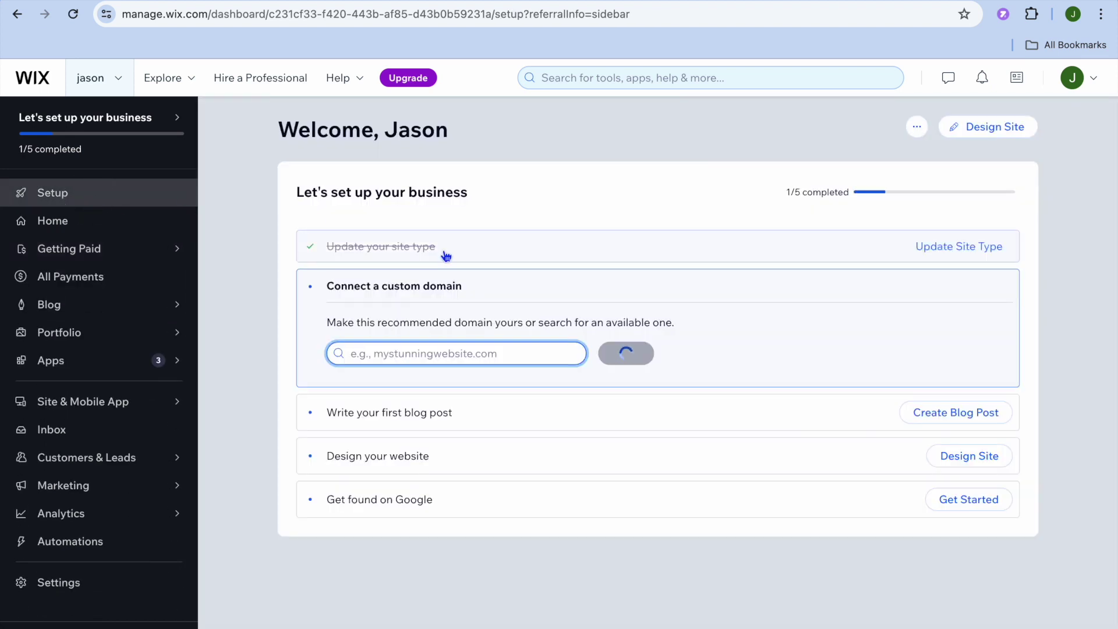
Choose Design Site > Pick a Template and browse the Portfolios template gallery.
left_click(975, 128)
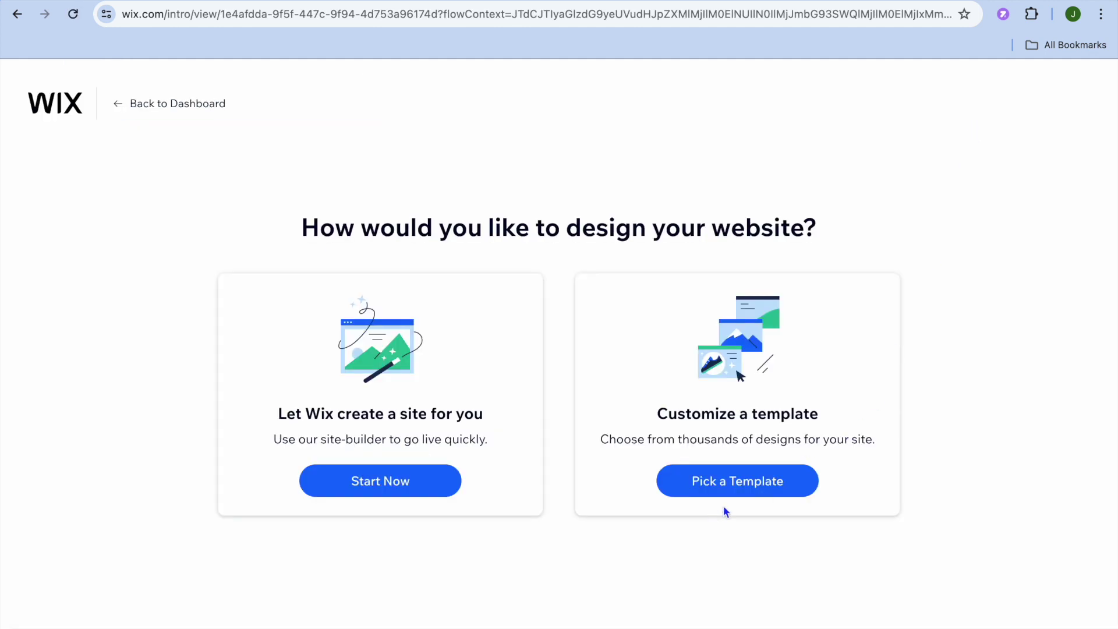
left_click(722, 482)
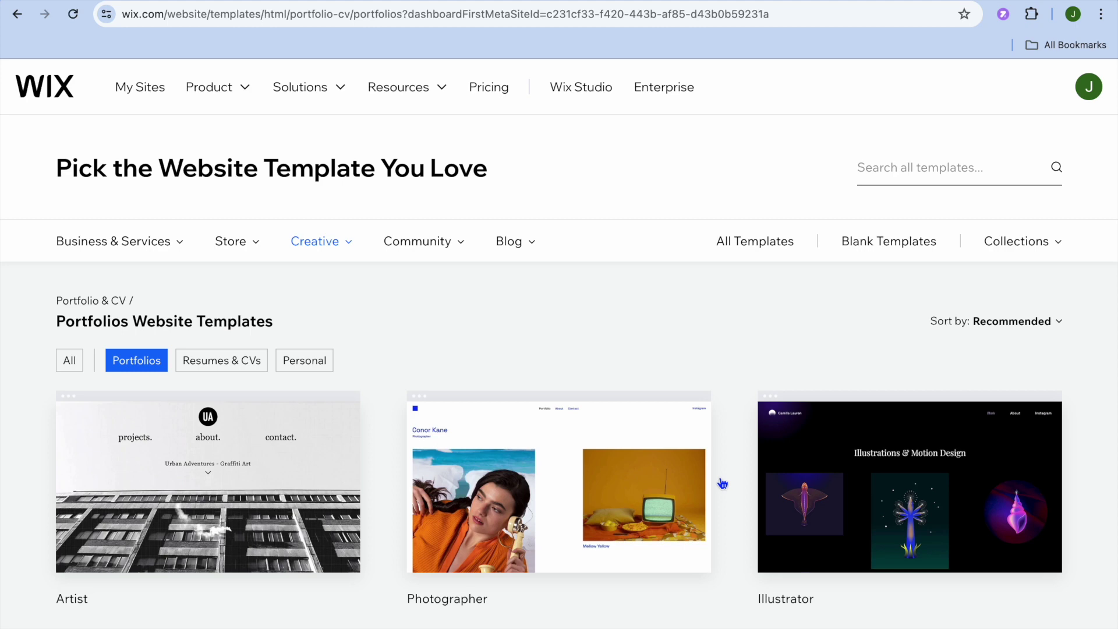
scroll(722, 483, "down", 3)
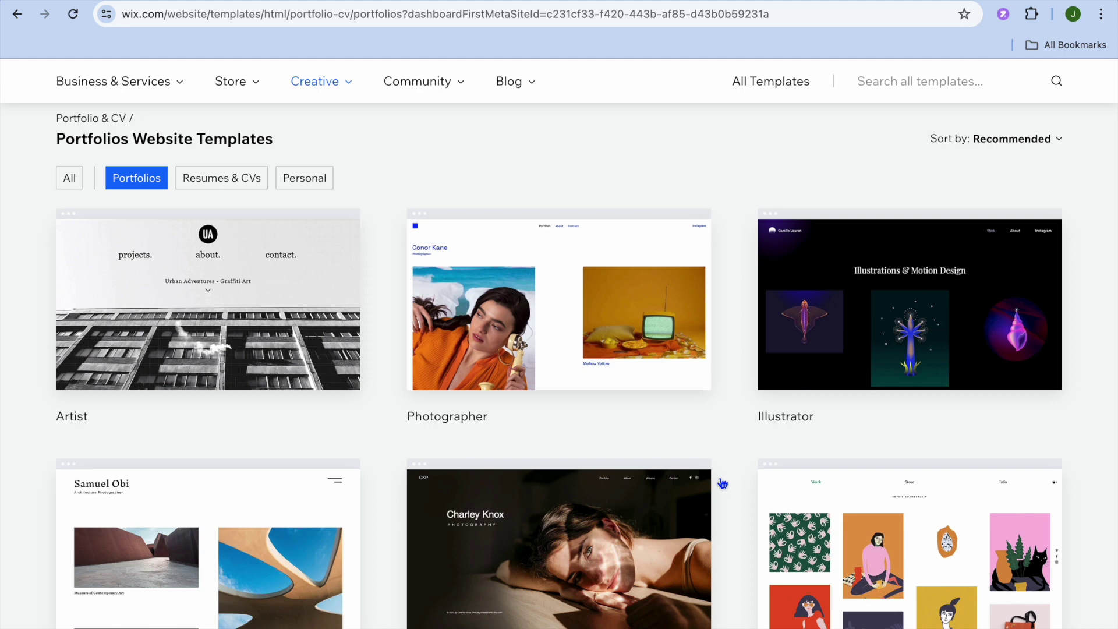
scroll(722, 483, "down", 15)
scroll(722, 483, "up", 10)
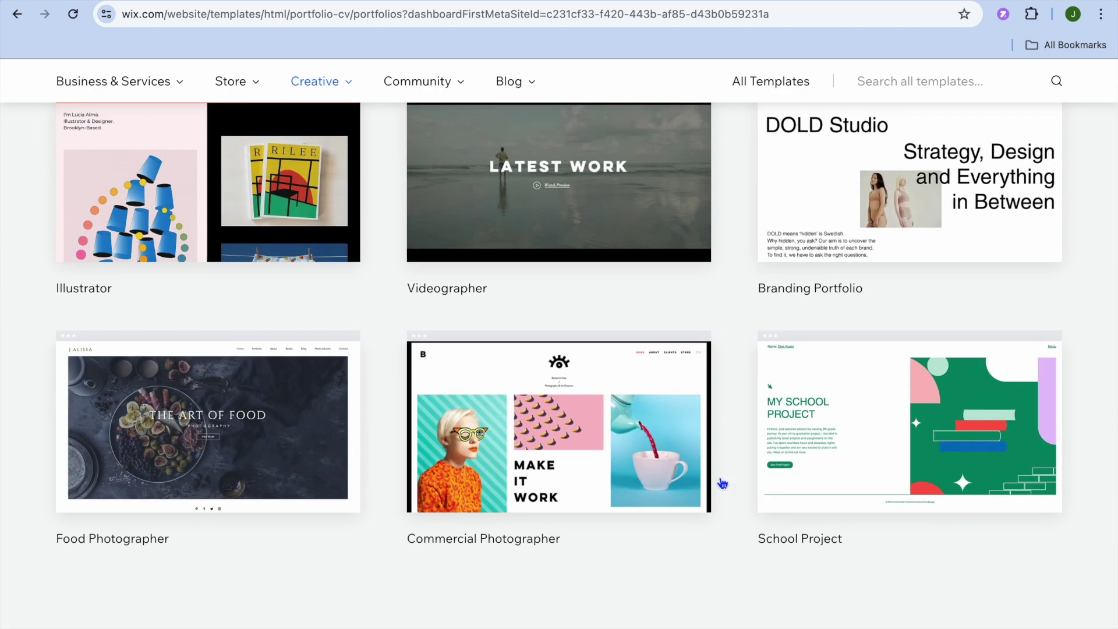
scroll(722, 482, "up", 10)
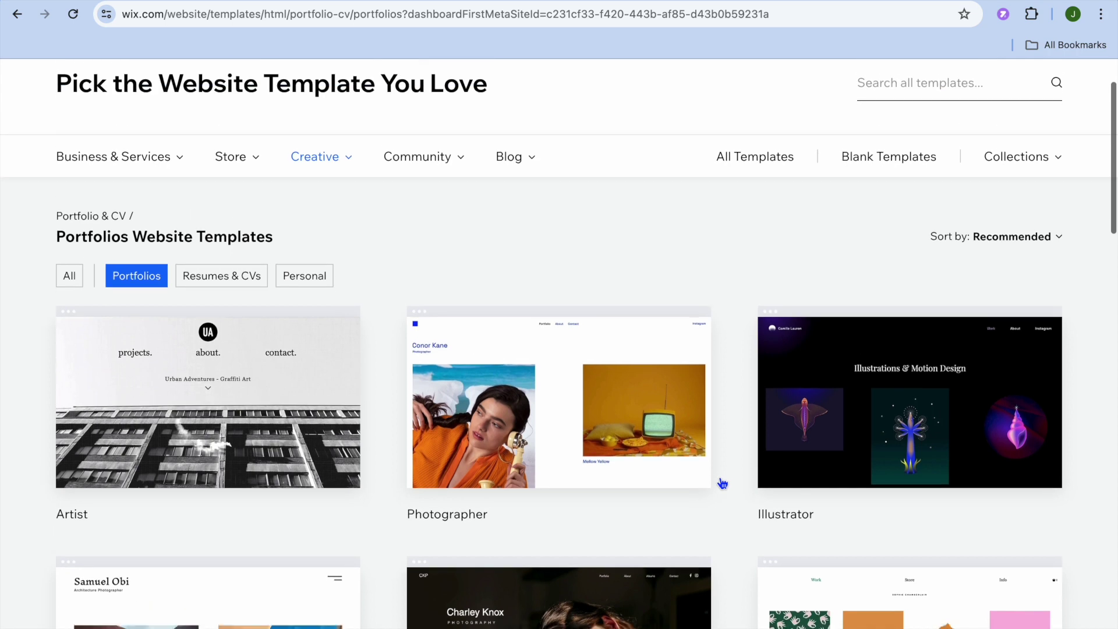
mouse_move(284, 448)
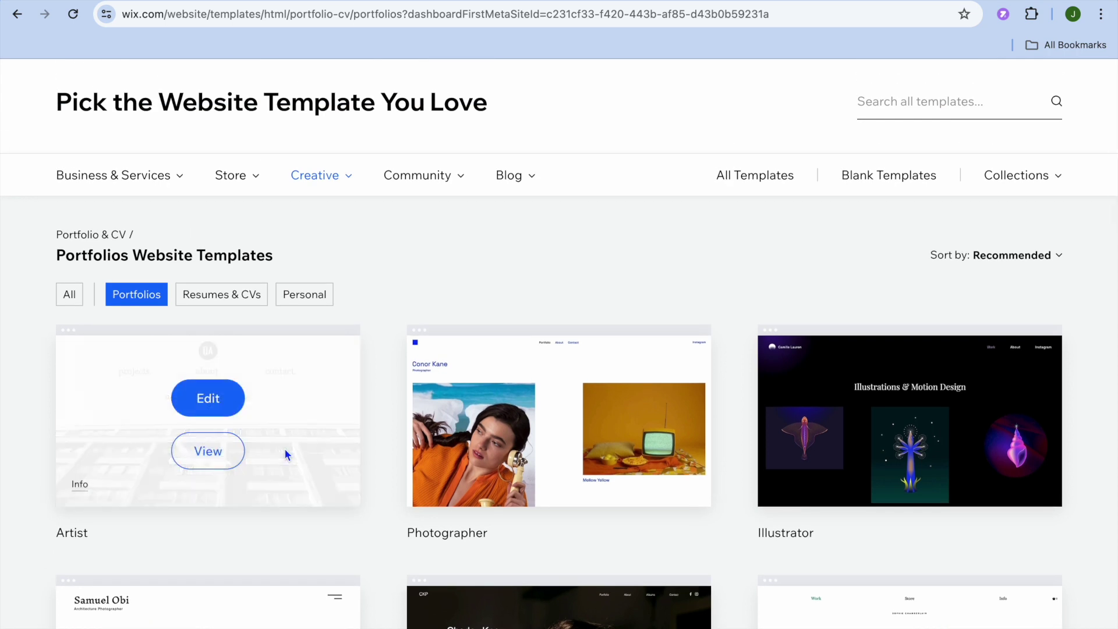
Edit the Artist template in the Wix Editor.
left_click(196, 408)
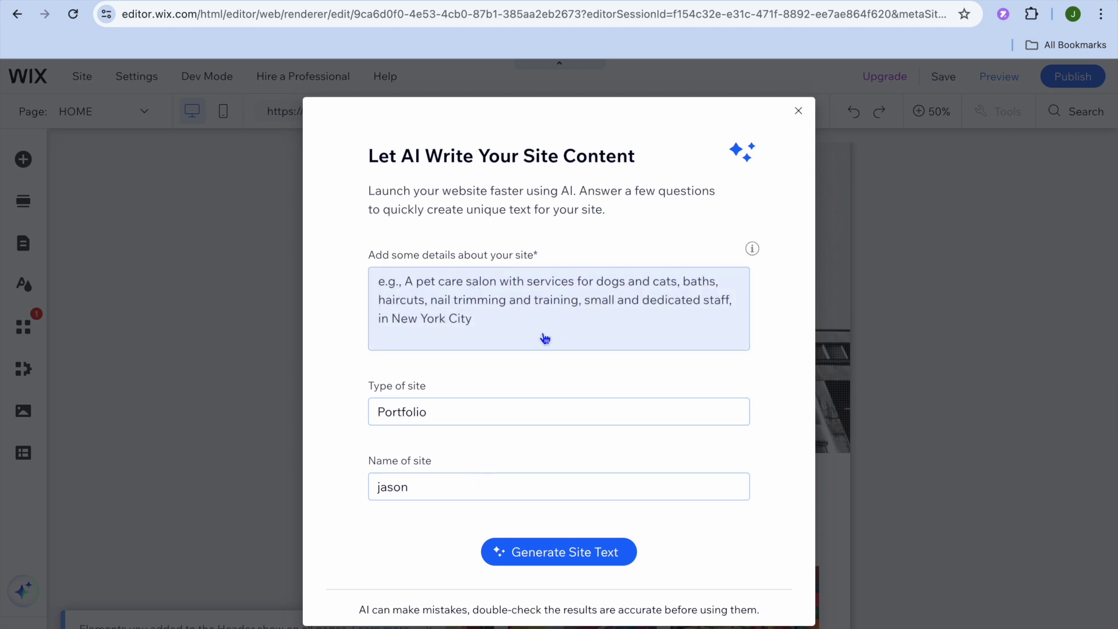
Dismiss the AI content dialog, zoom the canvas to 100%, clear the overlay, and select the header.
left_click(799, 111)
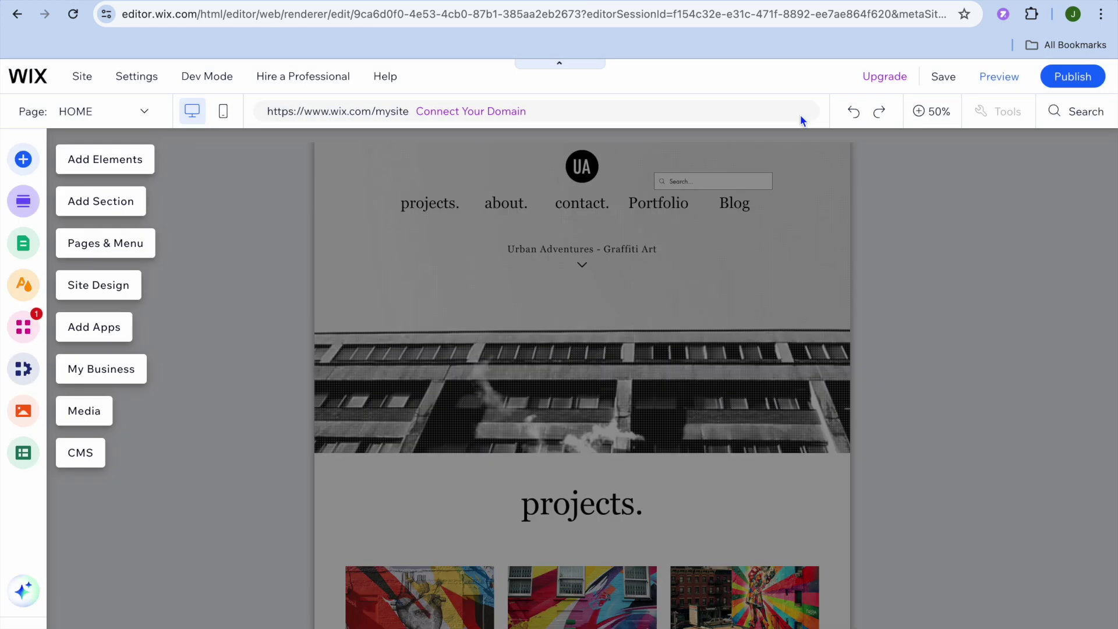
left_click(930, 116)
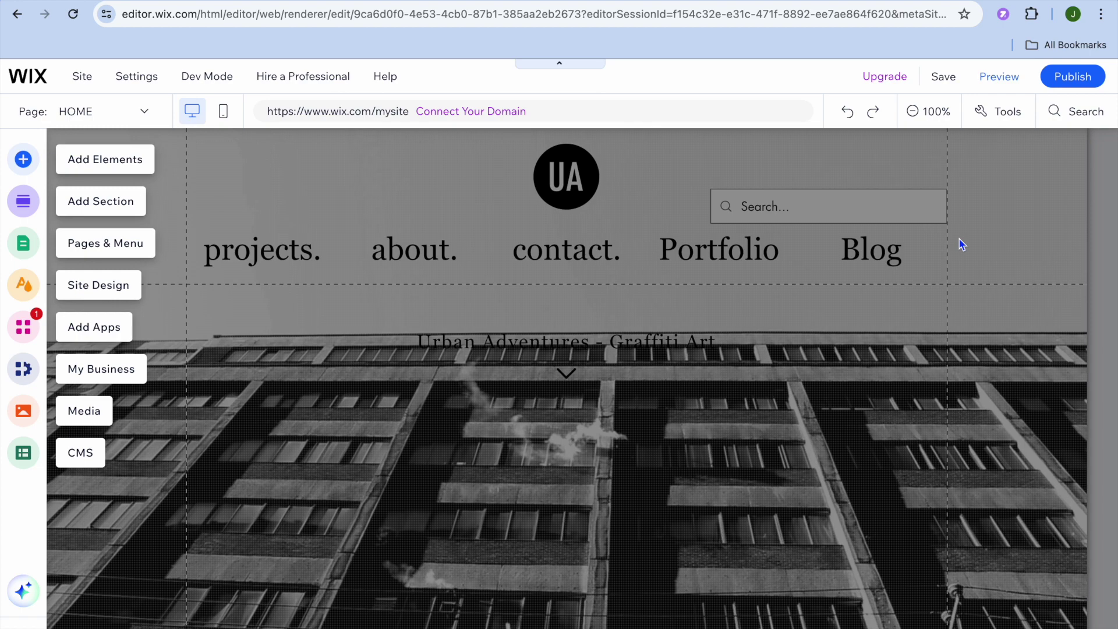
left_click(702, 478)
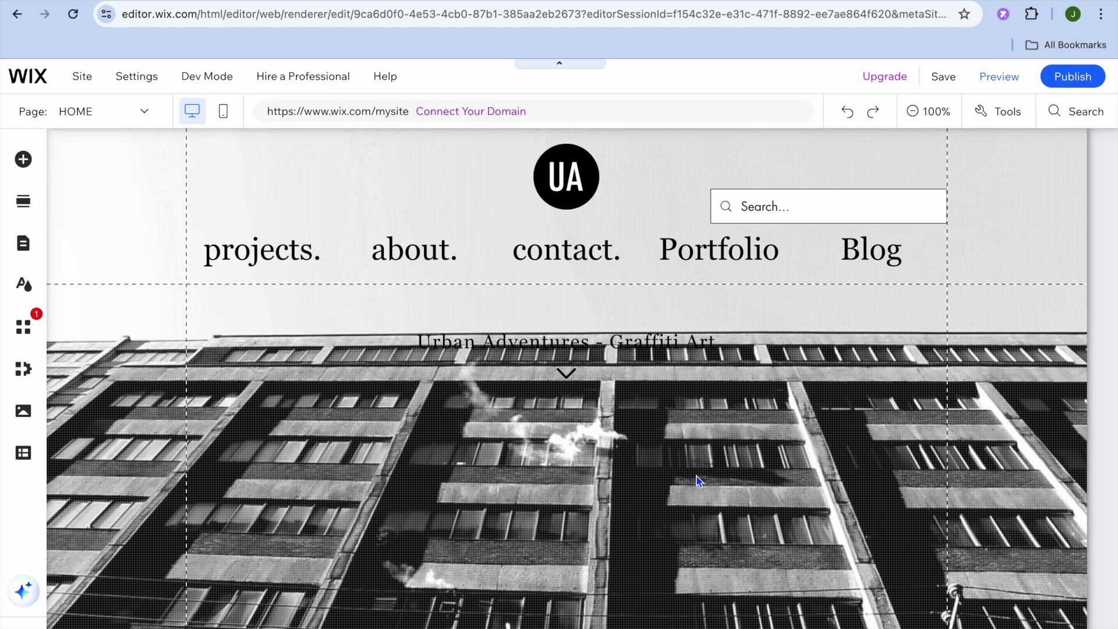
scroll(698, 480, "down", 5)
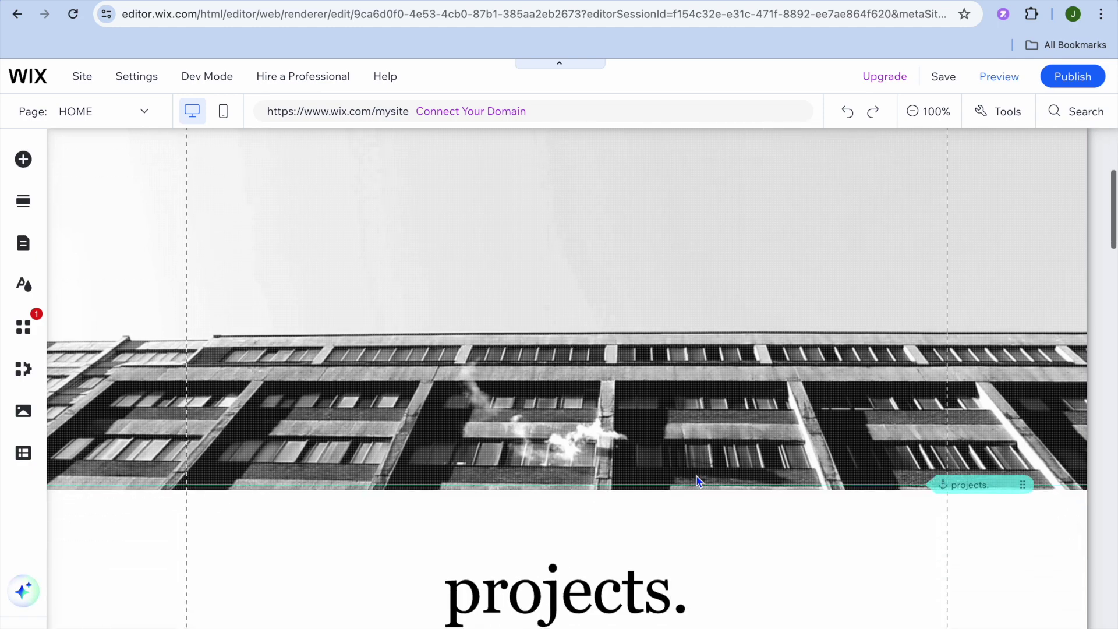
scroll(699, 480, "up", 5)
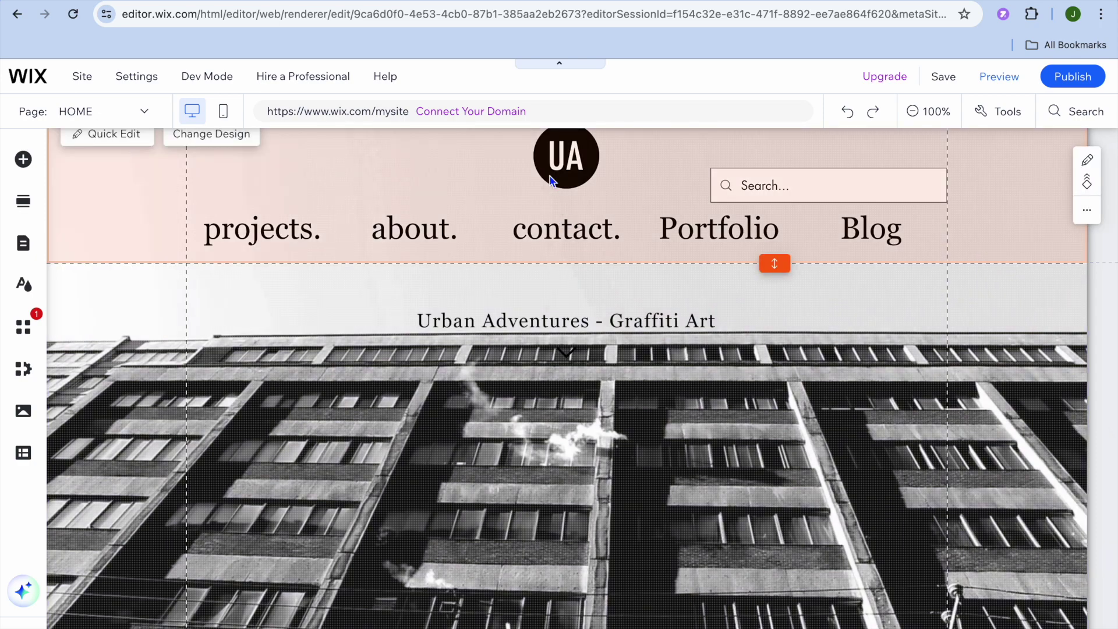
left_click(487, 176)
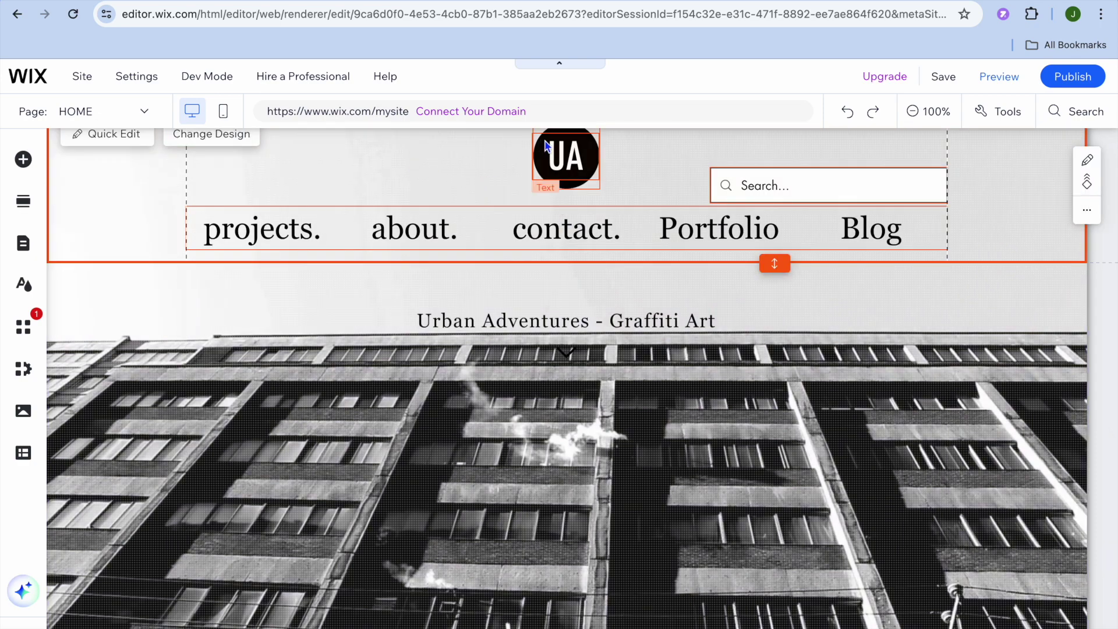
Change the header logo text from 'UA' to 'jw', then bring up the Header Design options.
left_click(584, 152)
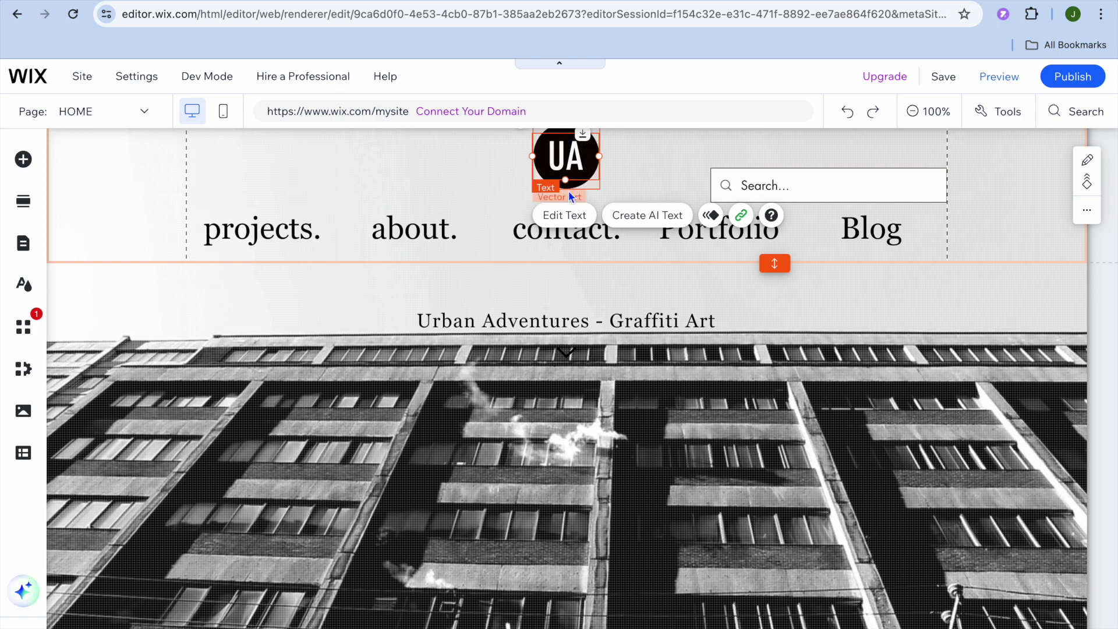
left_click(563, 215)
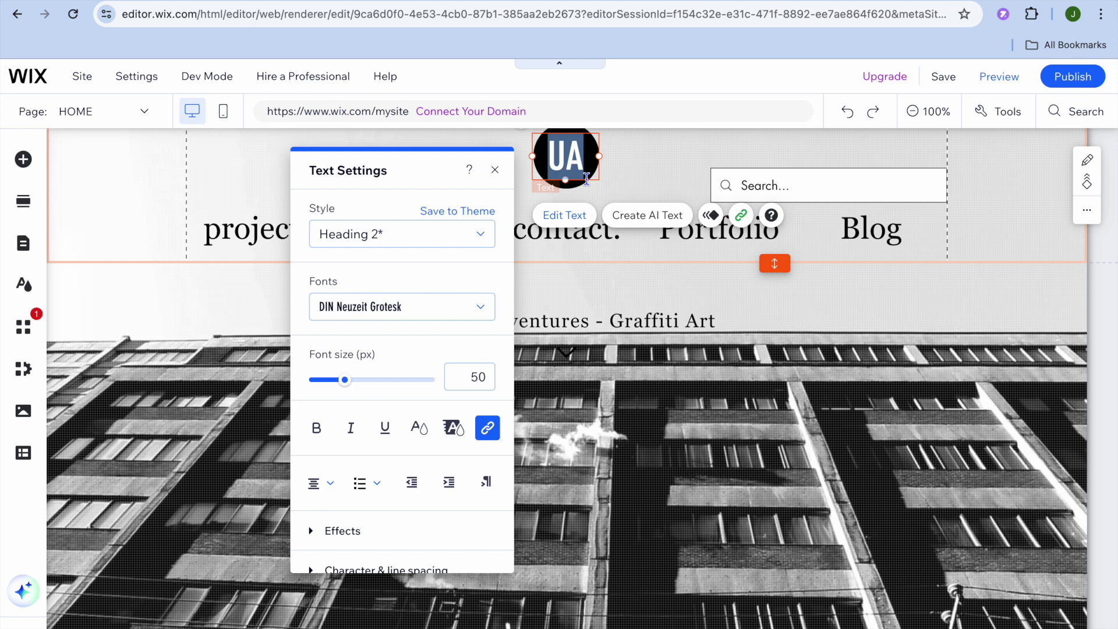
type("j")
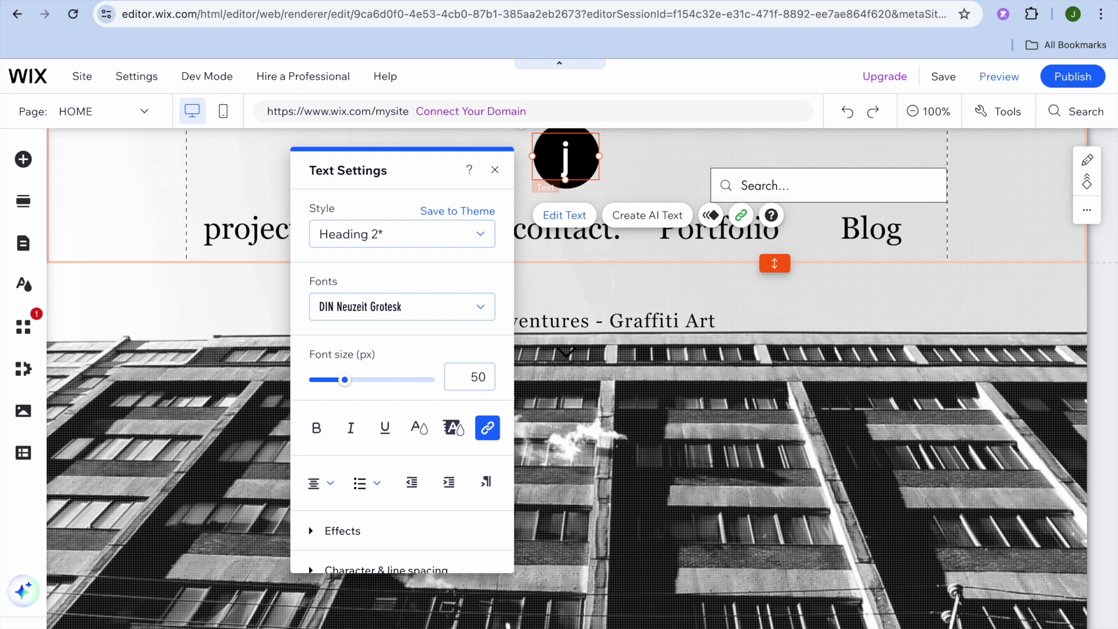
type("w")
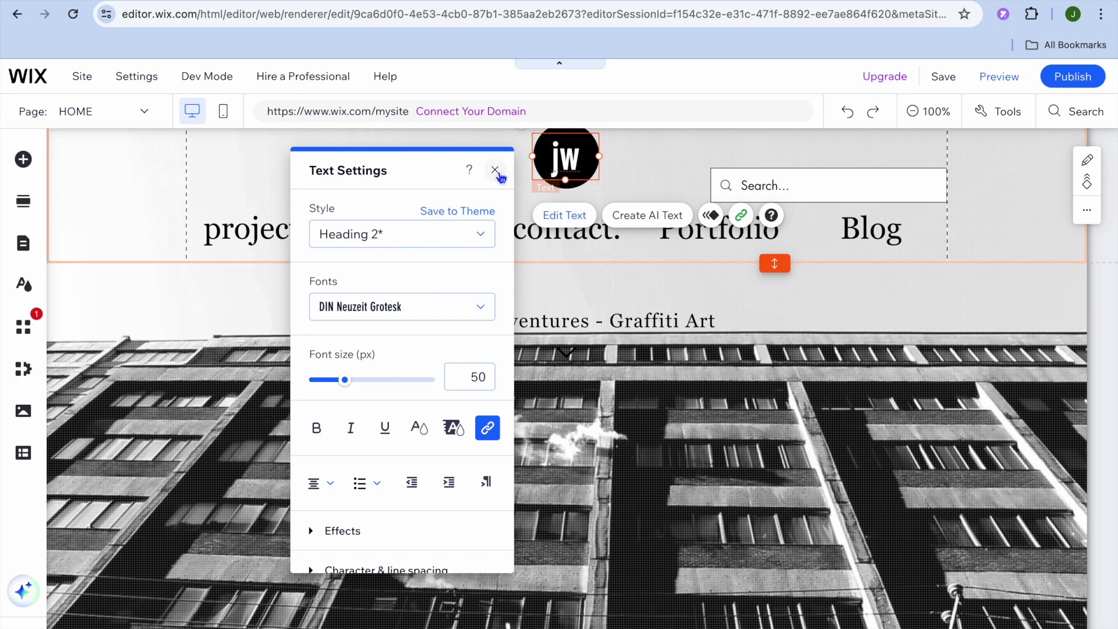
left_click(496, 171)
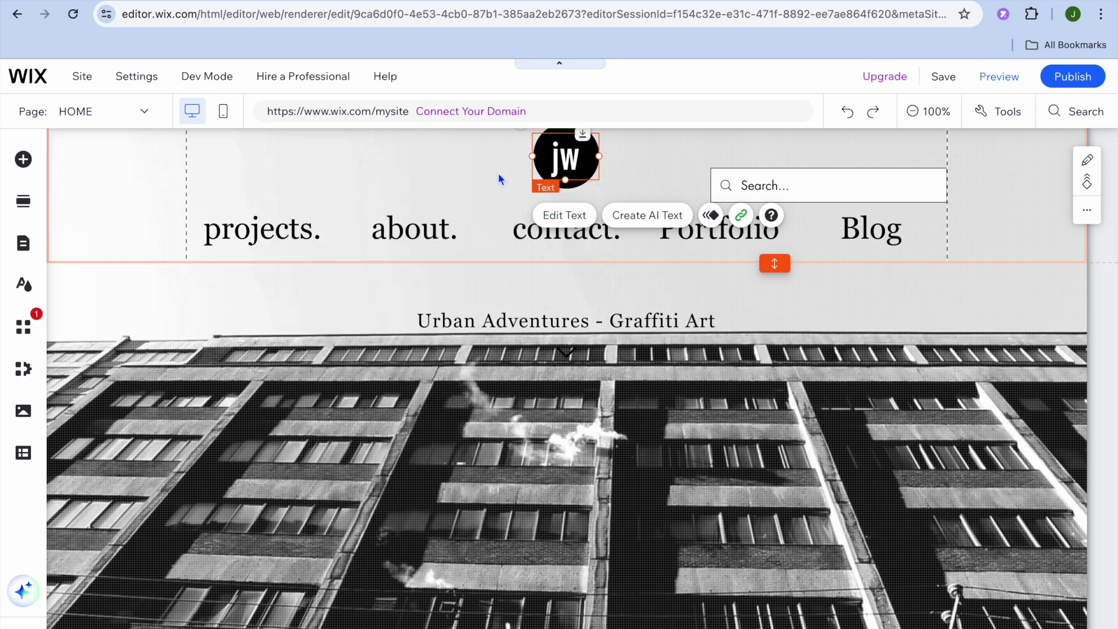
left_click(130, 196)
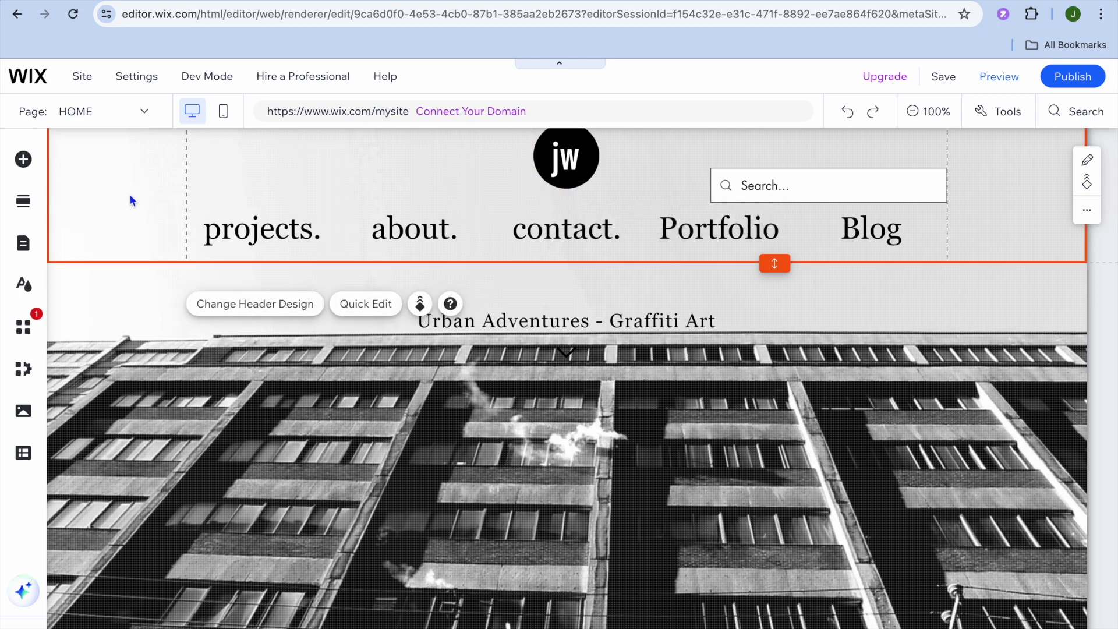
left_click(269, 313)
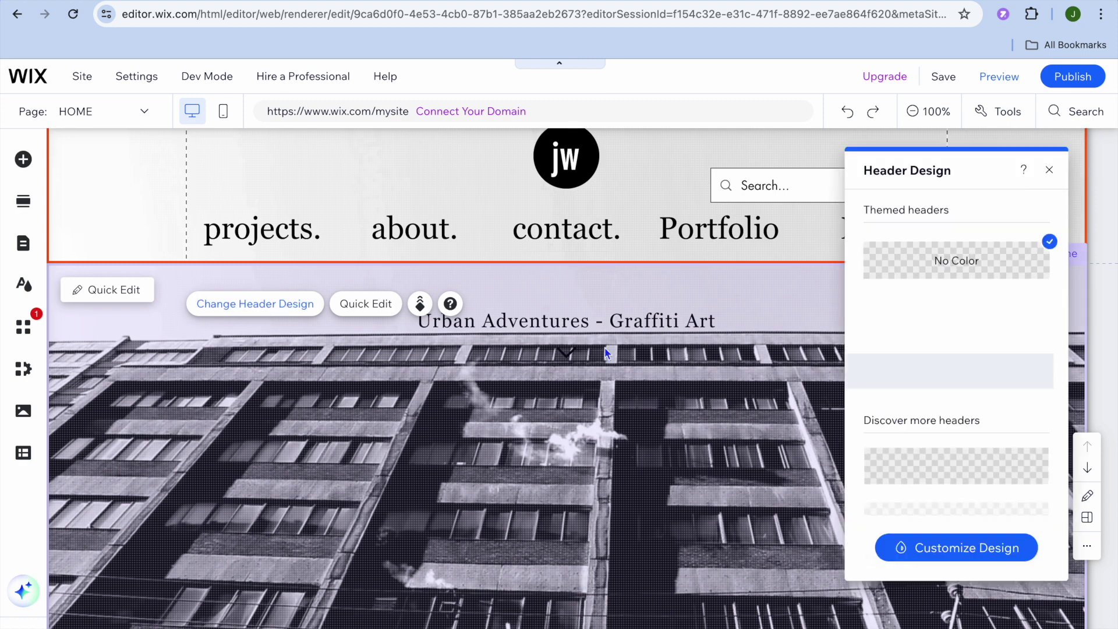
Close Header Design and open Quick Edit for the 'Urban Adventures - Graffiti Art' Welcome section.
scroll(937, 368, "down", 4)
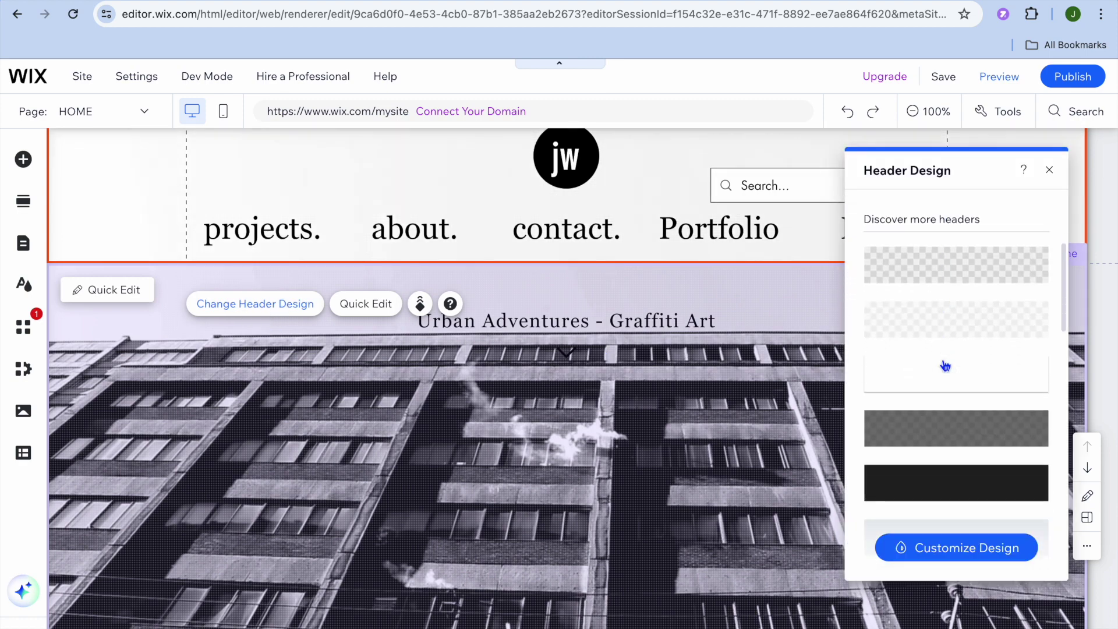
left_click(1050, 170)
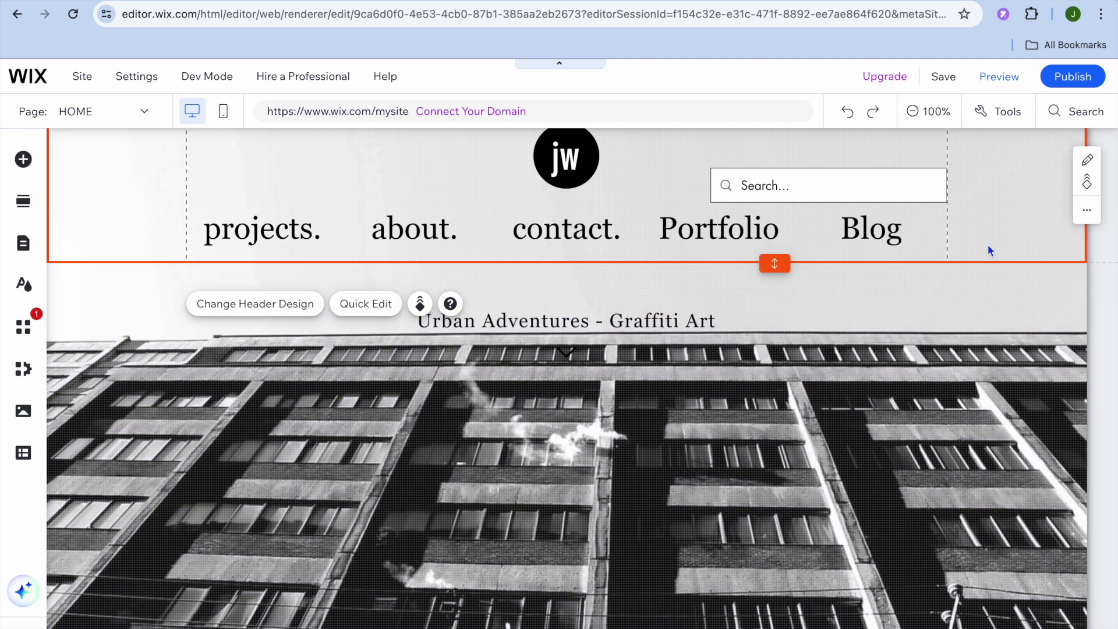
left_click(449, 479)
scroll(449, 478, "down", 1)
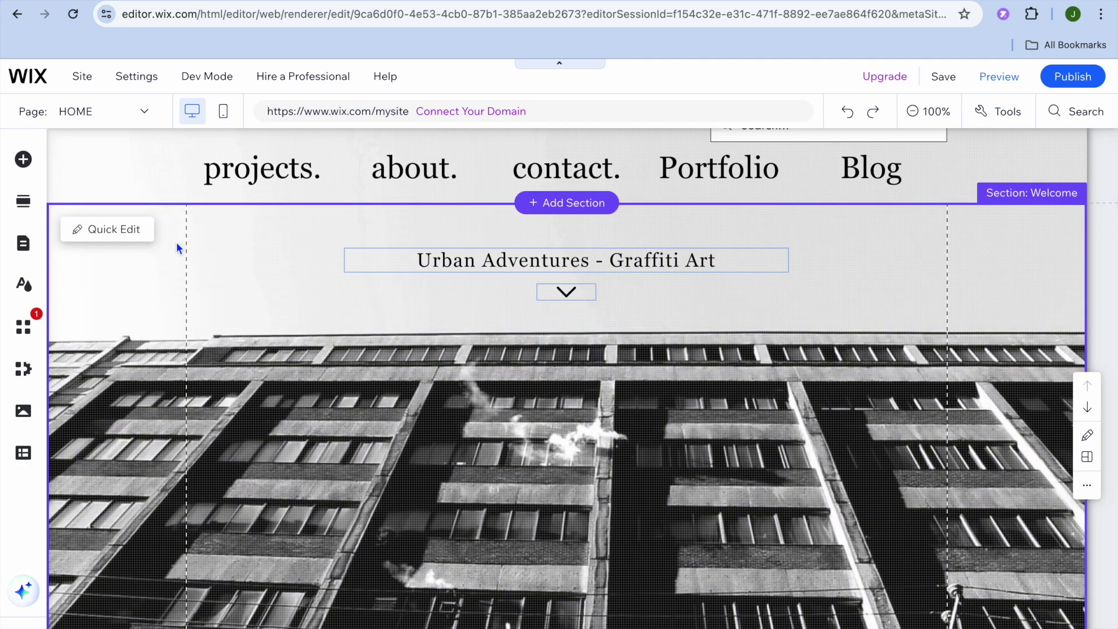
left_click(123, 235)
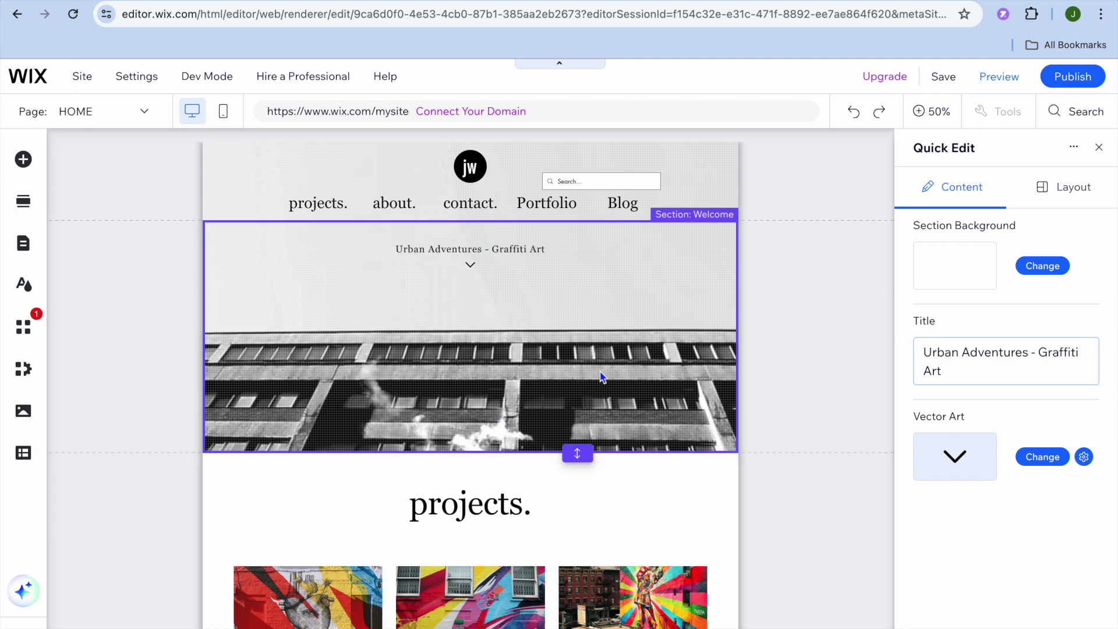
scroll(602, 377, "down", 5)
left_click(550, 352)
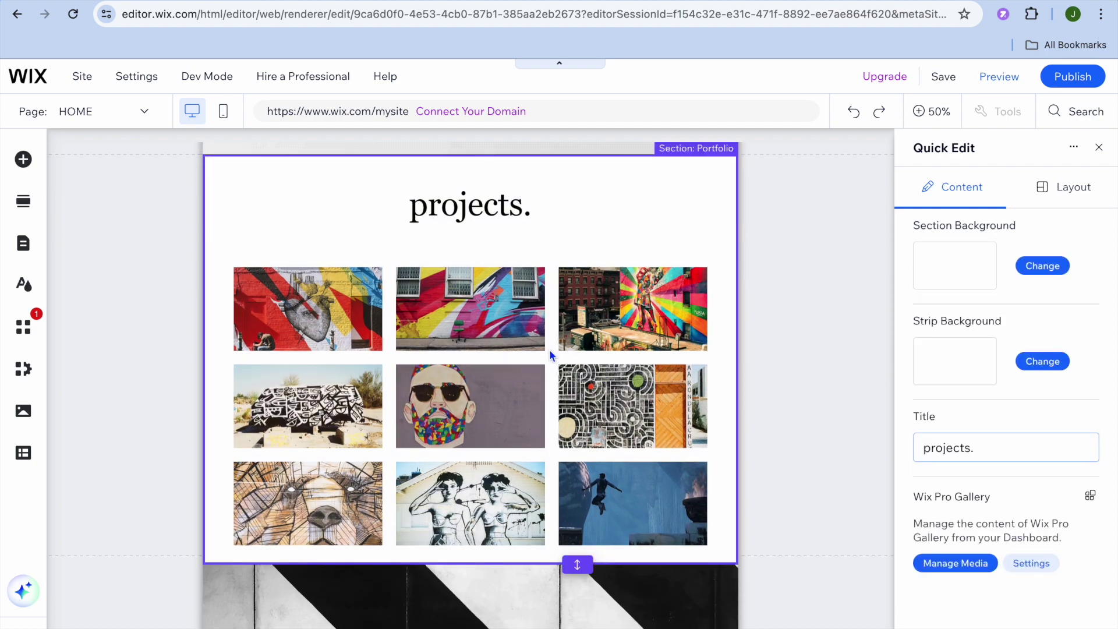
scroll(550, 349, "down", 2)
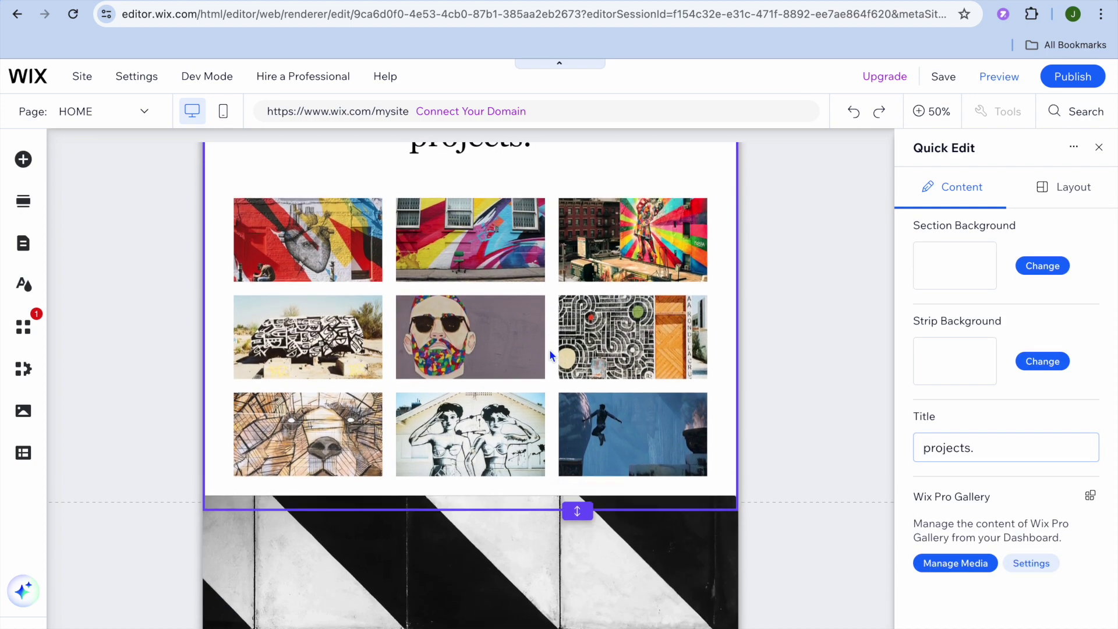
scroll(550, 349, "up", 6)
left_click(1099, 147)
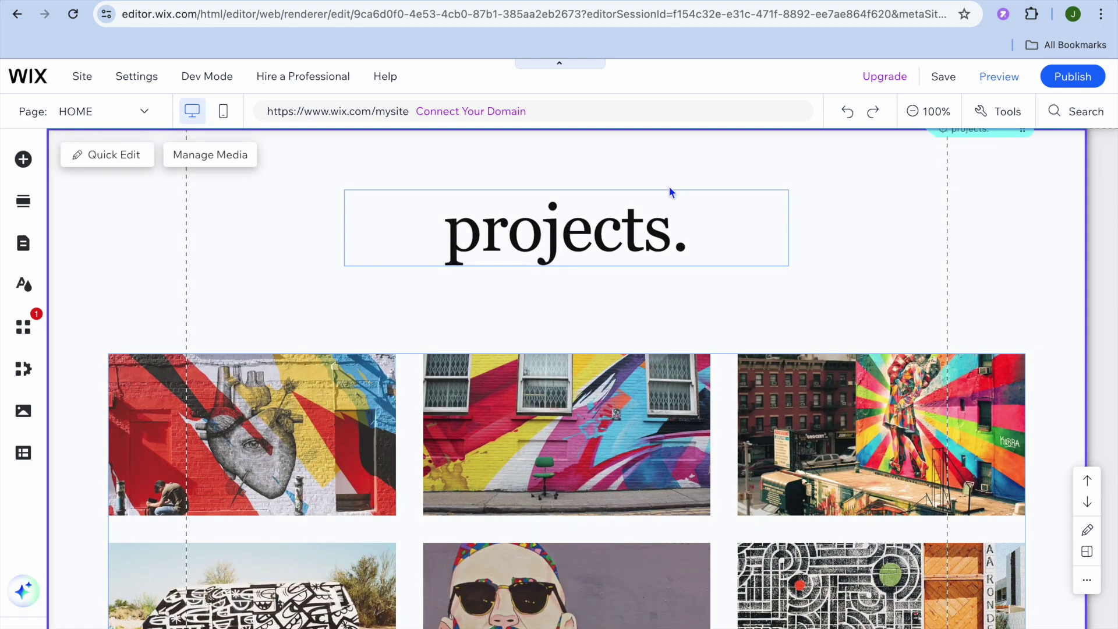
scroll(668, 186, "up", 10)
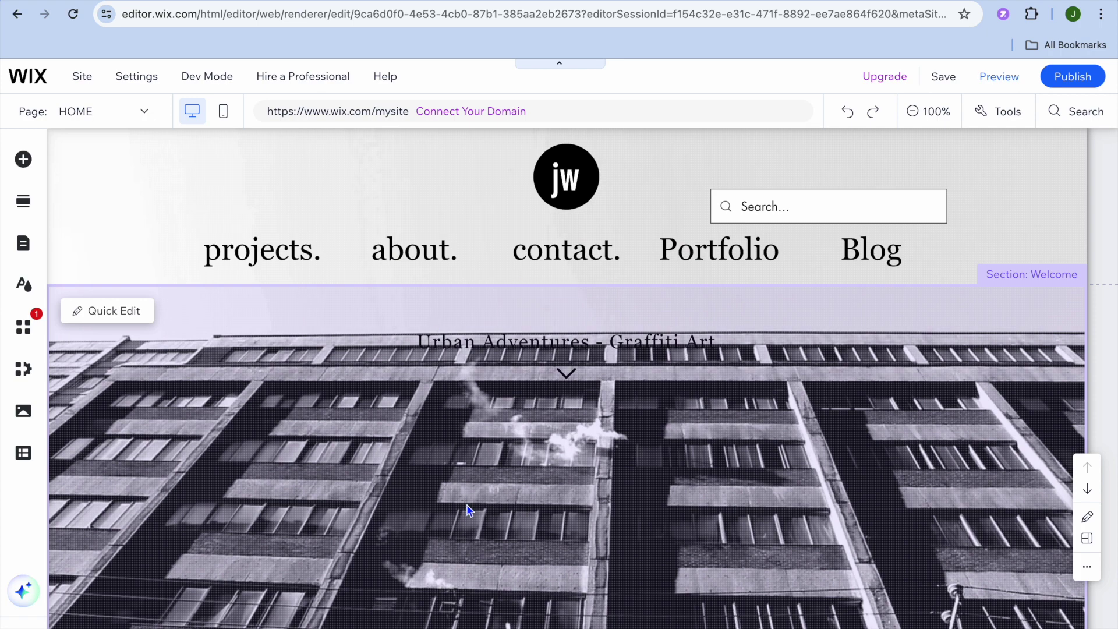
scroll(468, 510, "down", 3)
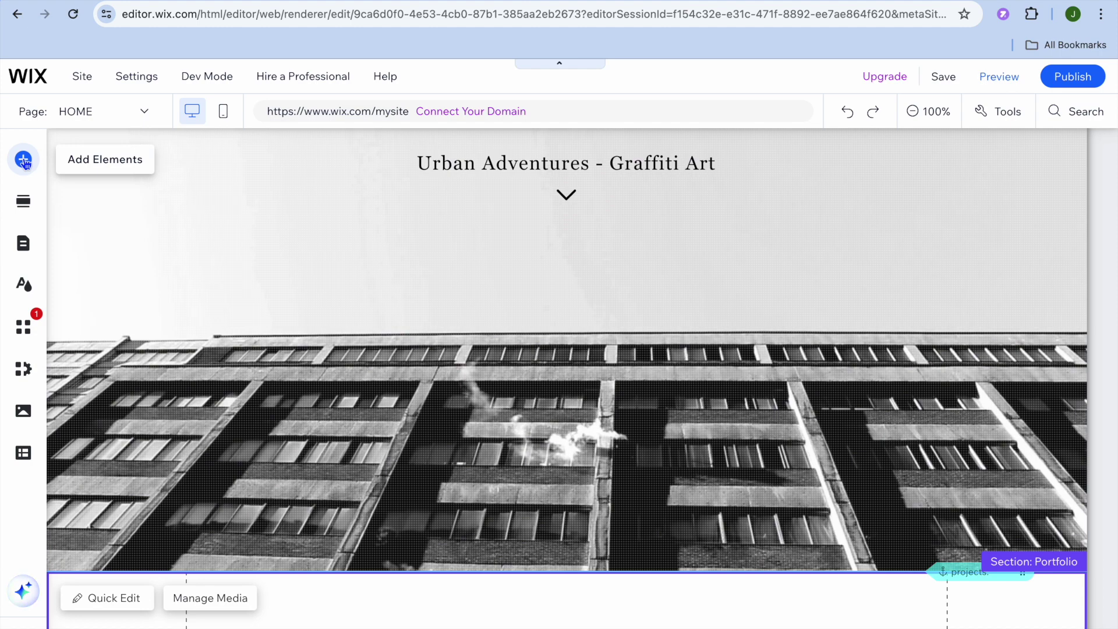
left_click(24, 161)
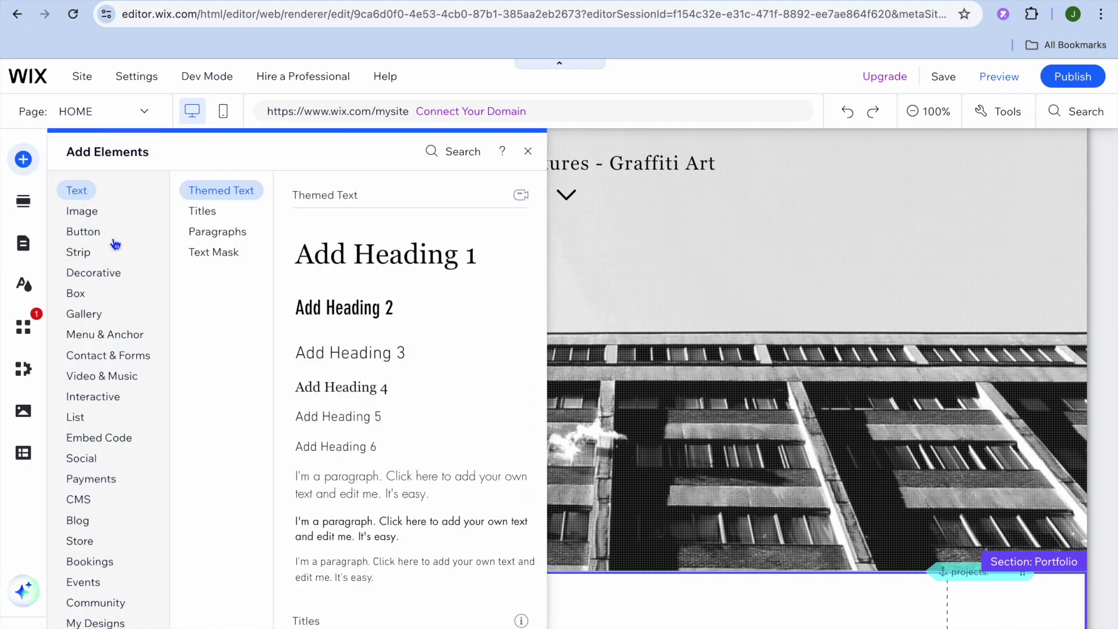
left_click(201, 211)
scroll(365, 259, "up", 2)
scroll(365, 259, "up", 5)
left_click_drag(386, 252, 588, 335)
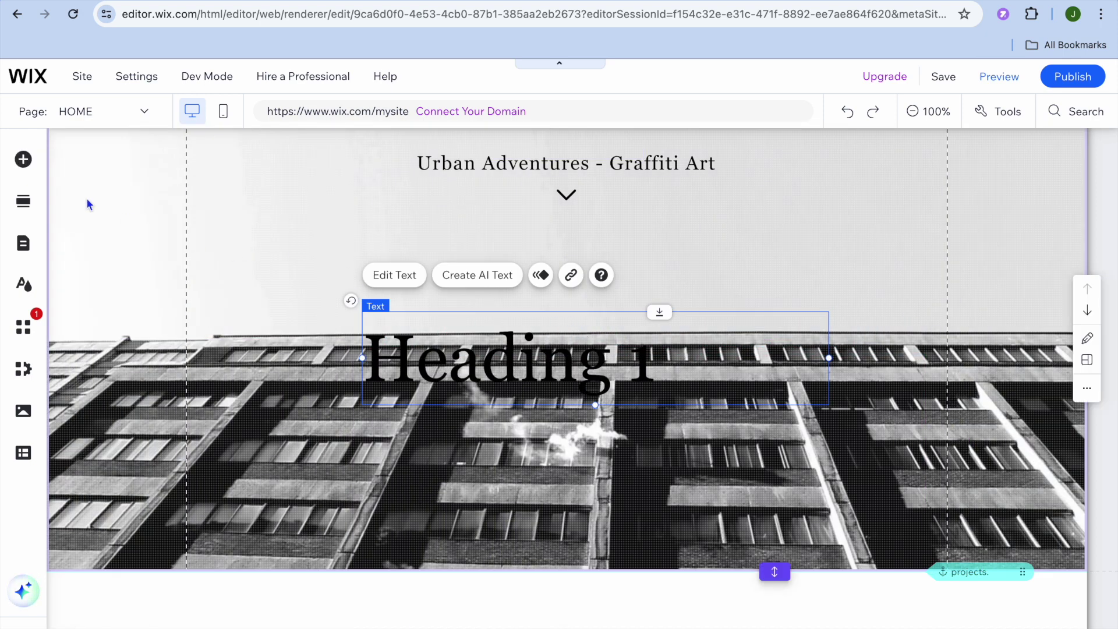
left_click(23, 160)
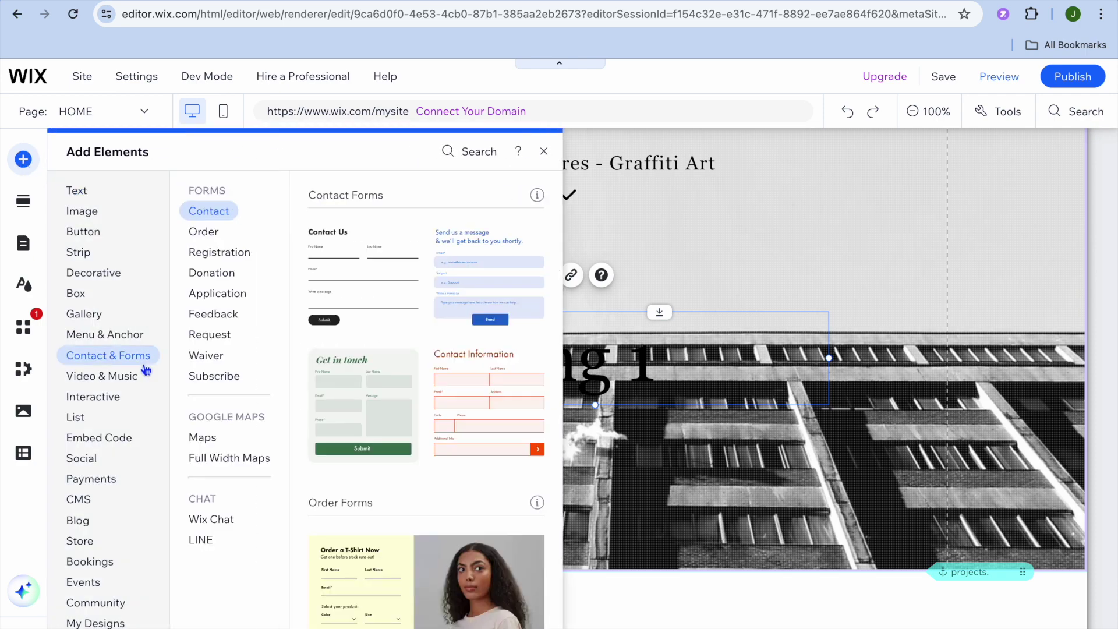
mouse_move(87, 240)
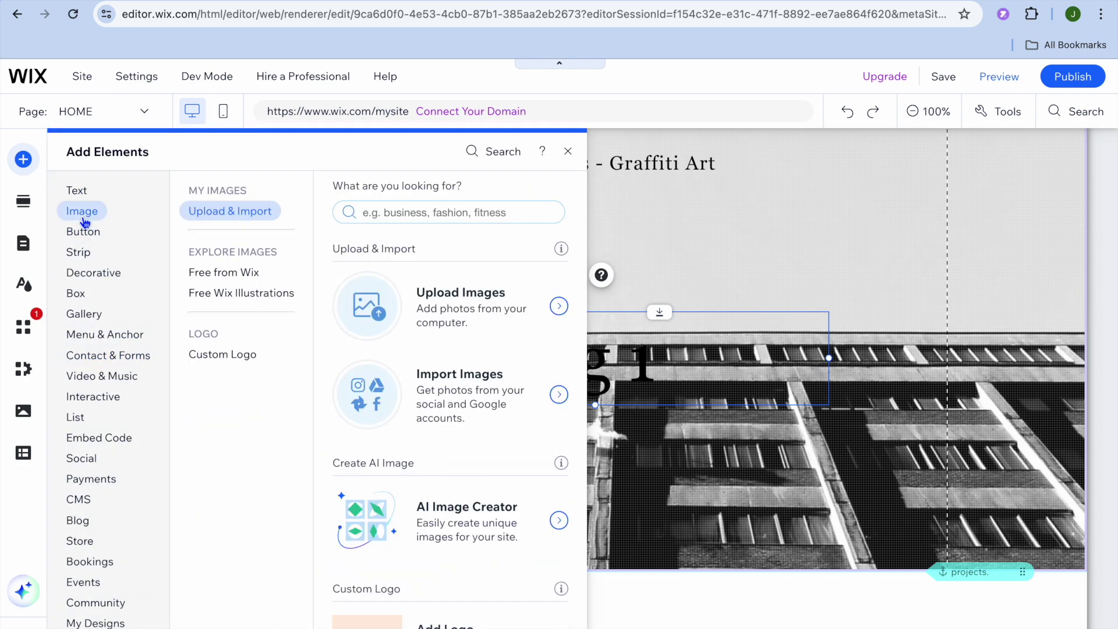
mouse_move(102, 315)
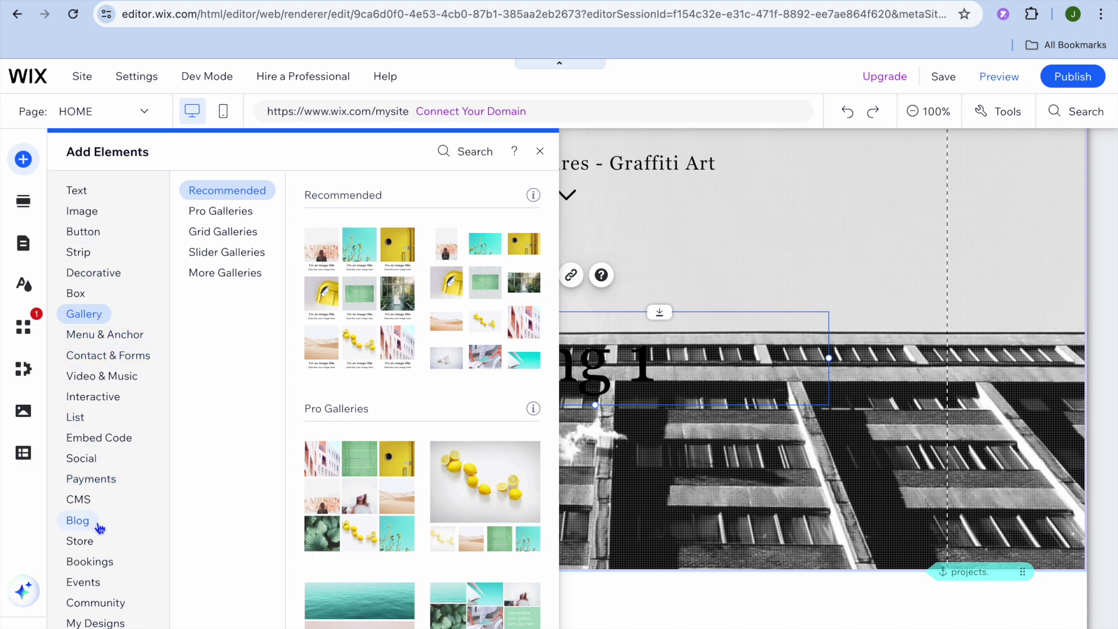
mouse_move(116, 559)
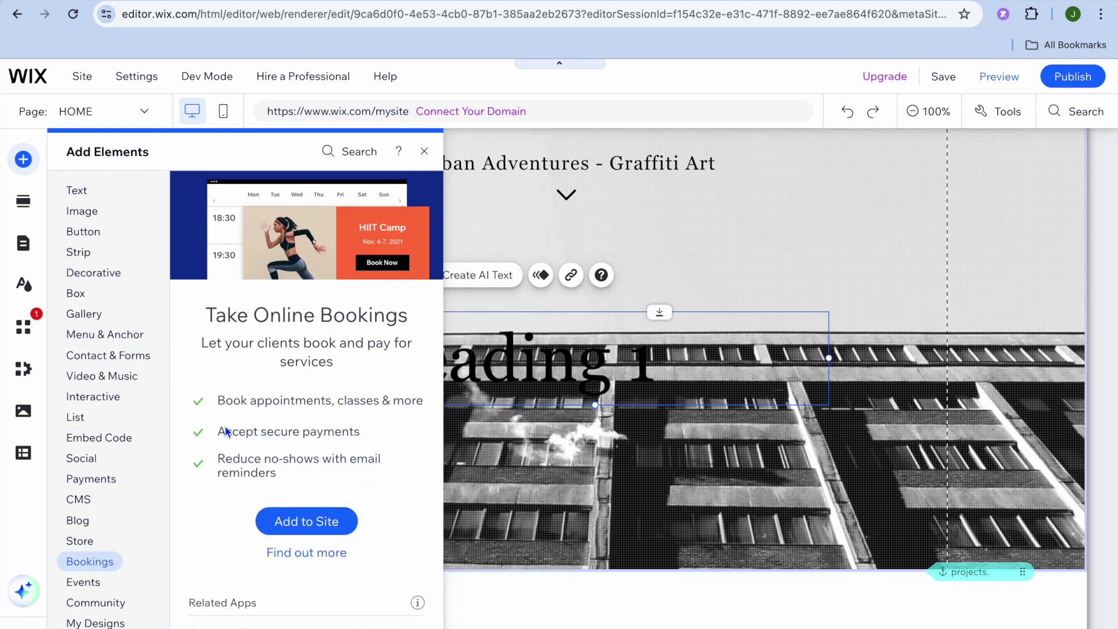
left_click(424, 152)
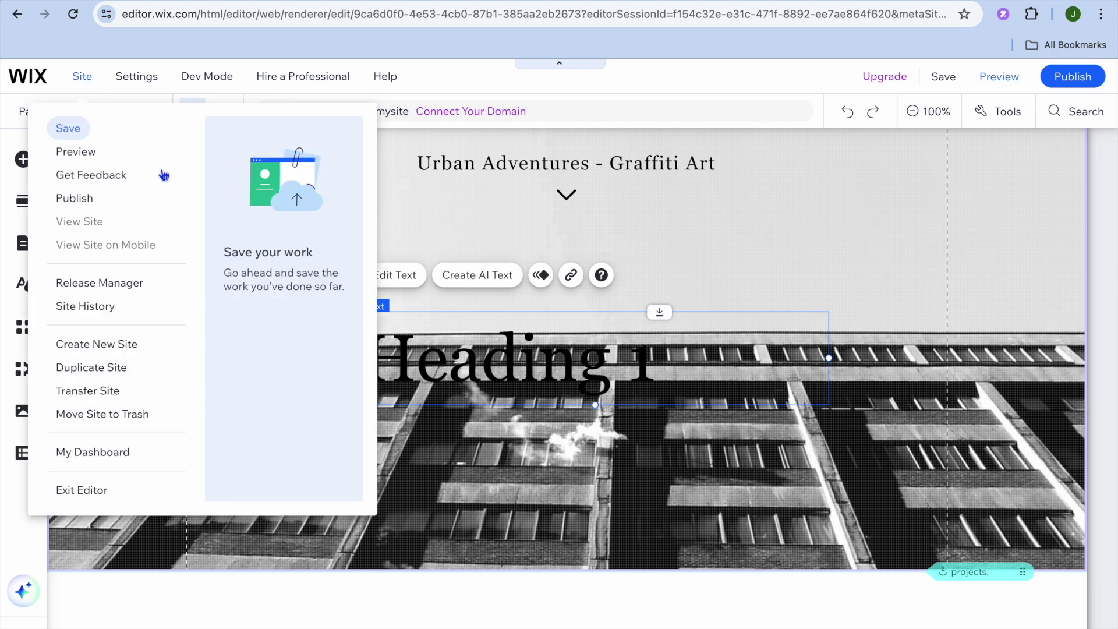
right_click(493, 365)
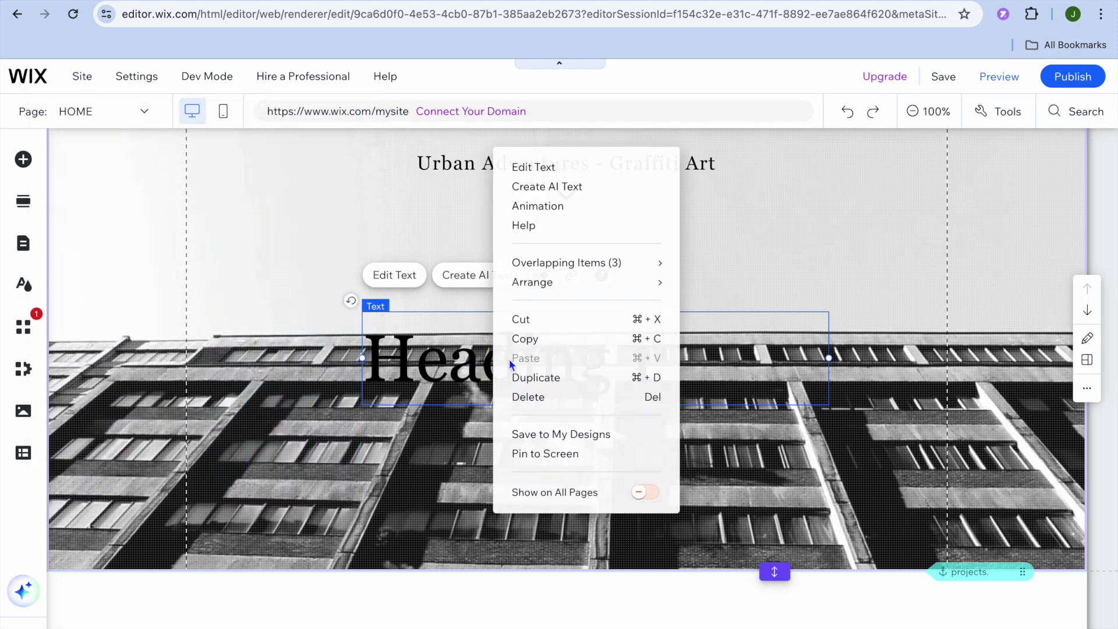
left_click(556, 399)
mouse_move(87, 81)
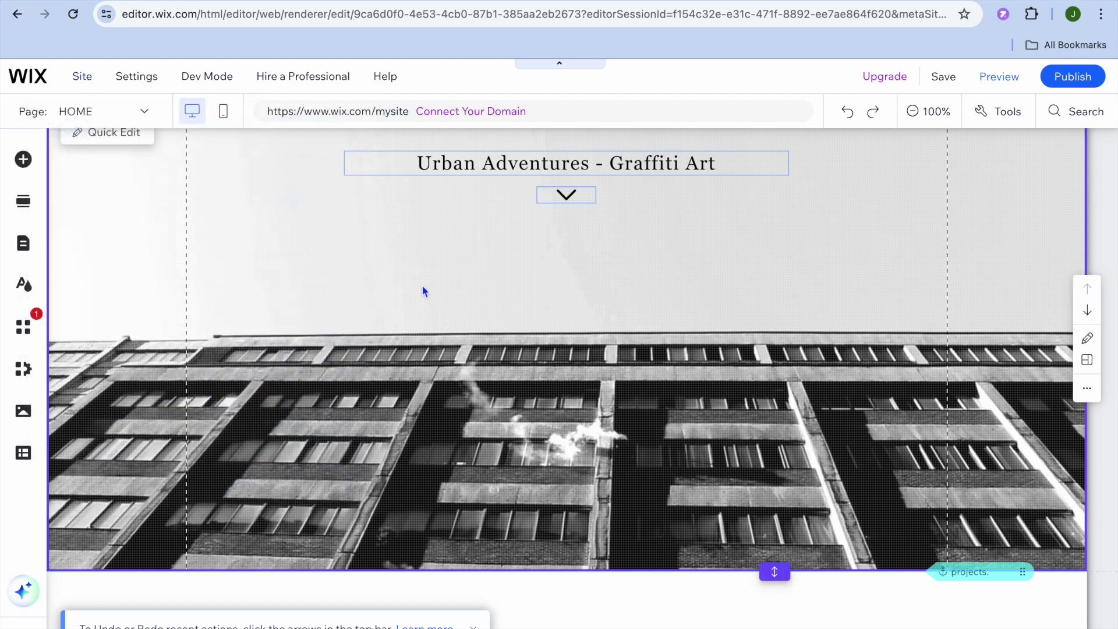
Switch the editor to the Portfolio page with its My Portfolio gallery, then start Preview.
left_click(137, 118)
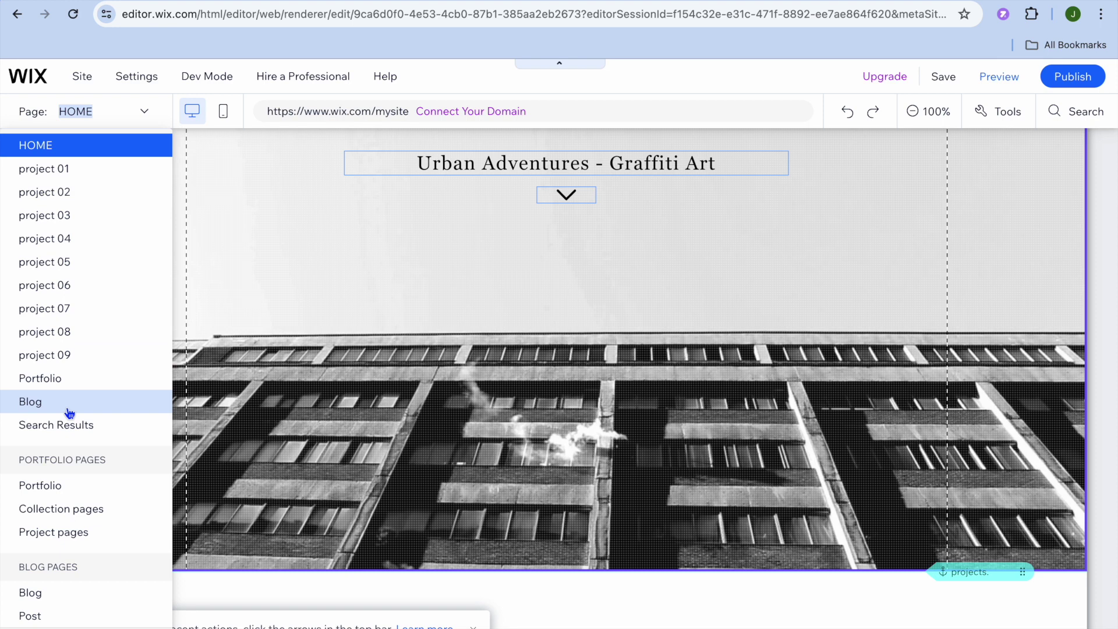
left_click(58, 490)
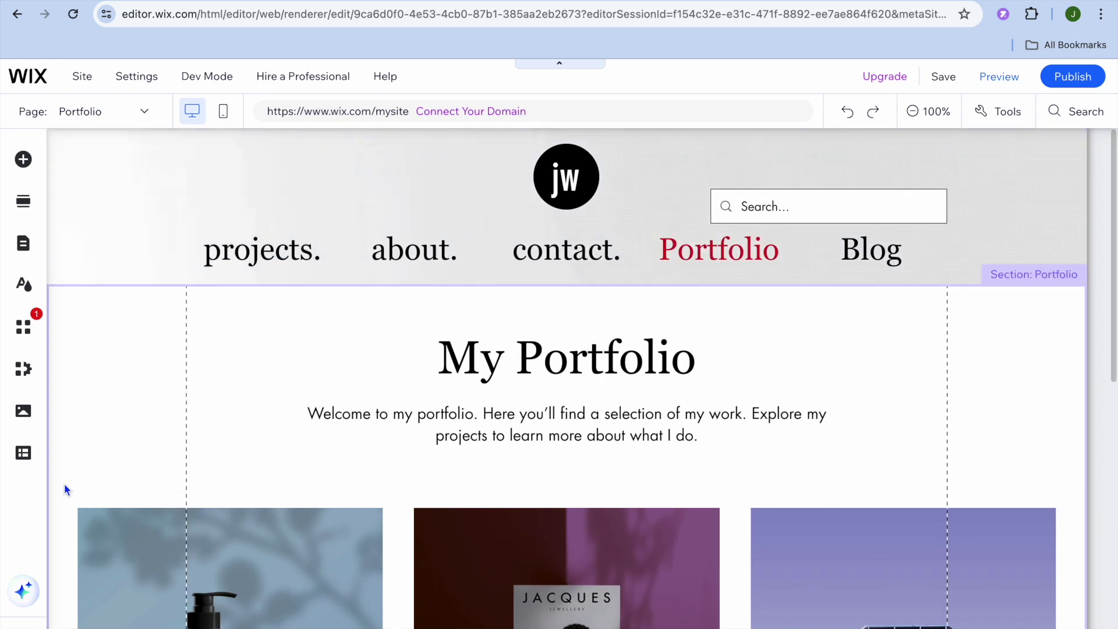
scroll(248, 483, "down", 10)
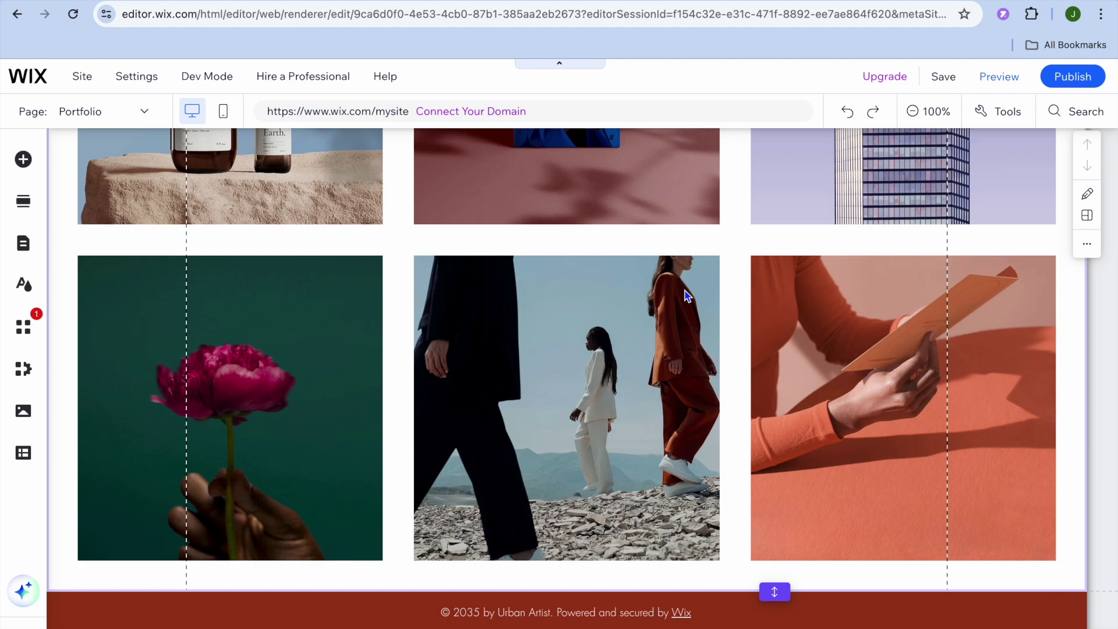
left_click(988, 75)
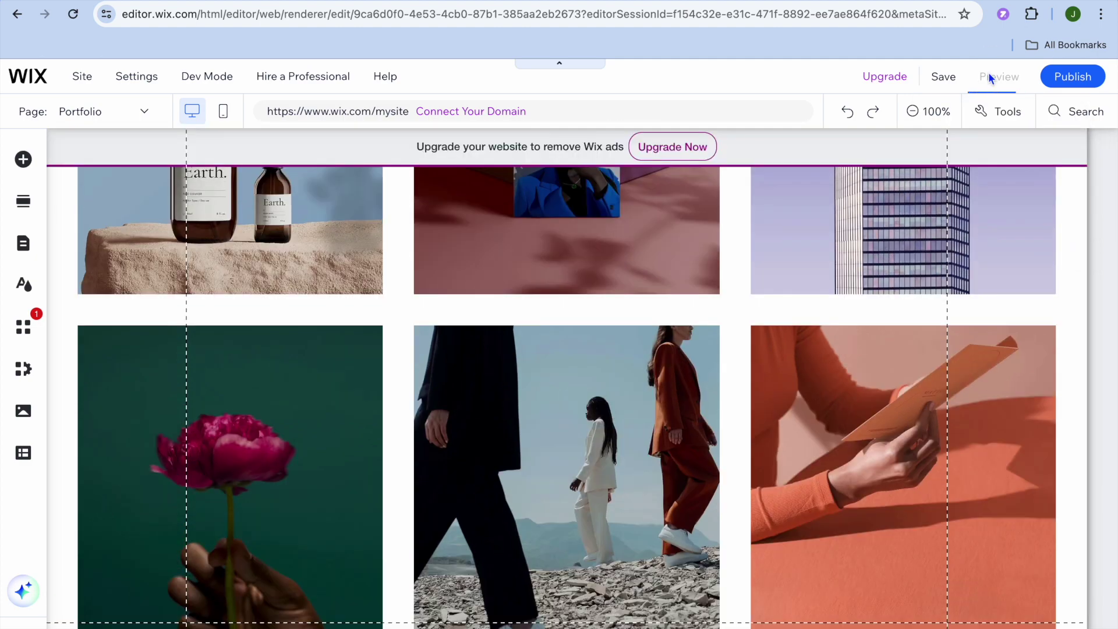
In Preview, open the middle portfolio project's page from the gallery.
scroll(764, 379, "up", 7)
scroll(763, 379, "down", 2)
scroll(763, 379, "down", 3)
scroll(763, 377, "up", 1)
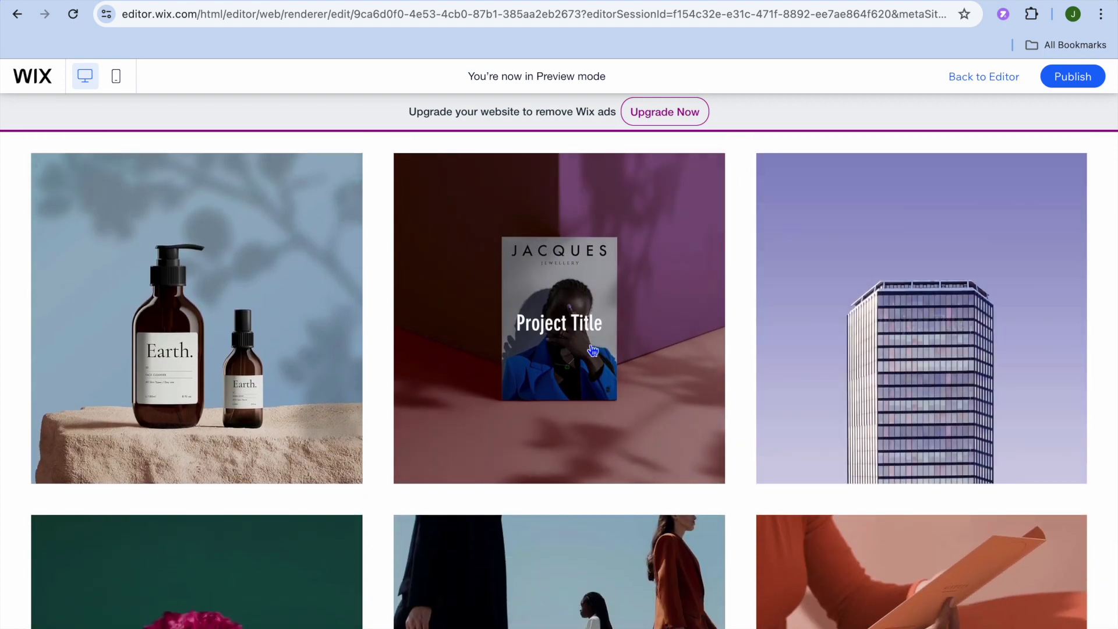
left_click(524, 358)
Scroll through the Project Title page listing Photography, April 2023 and the jewellery image.
scroll(504, 385, "down", 5)
scroll(504, 386, "up", 5)
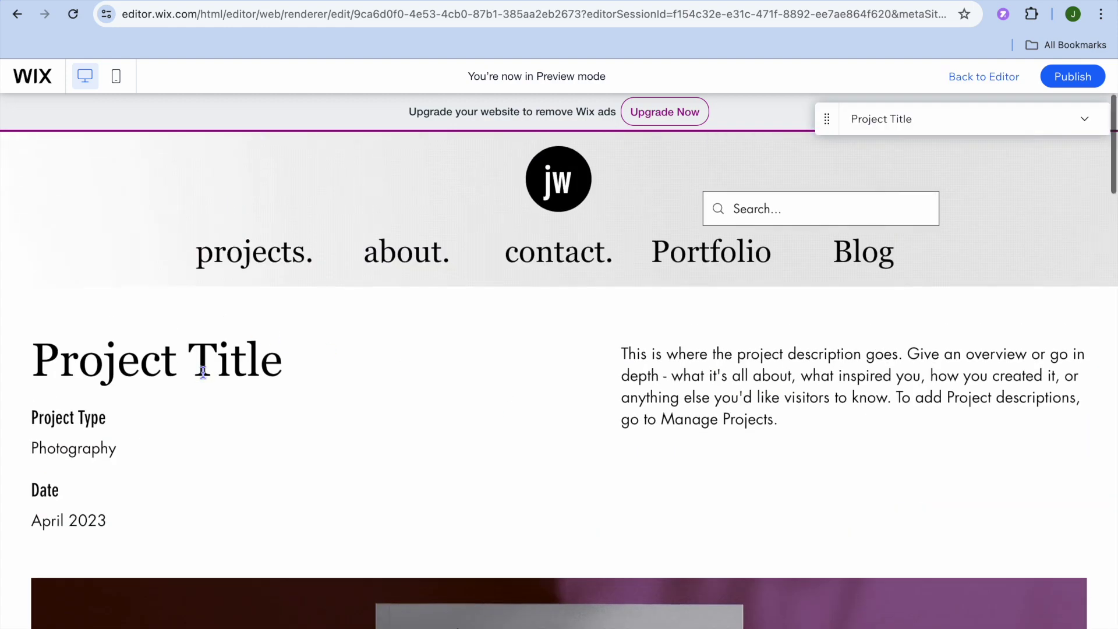
scroll(163, 367, "down", 2)
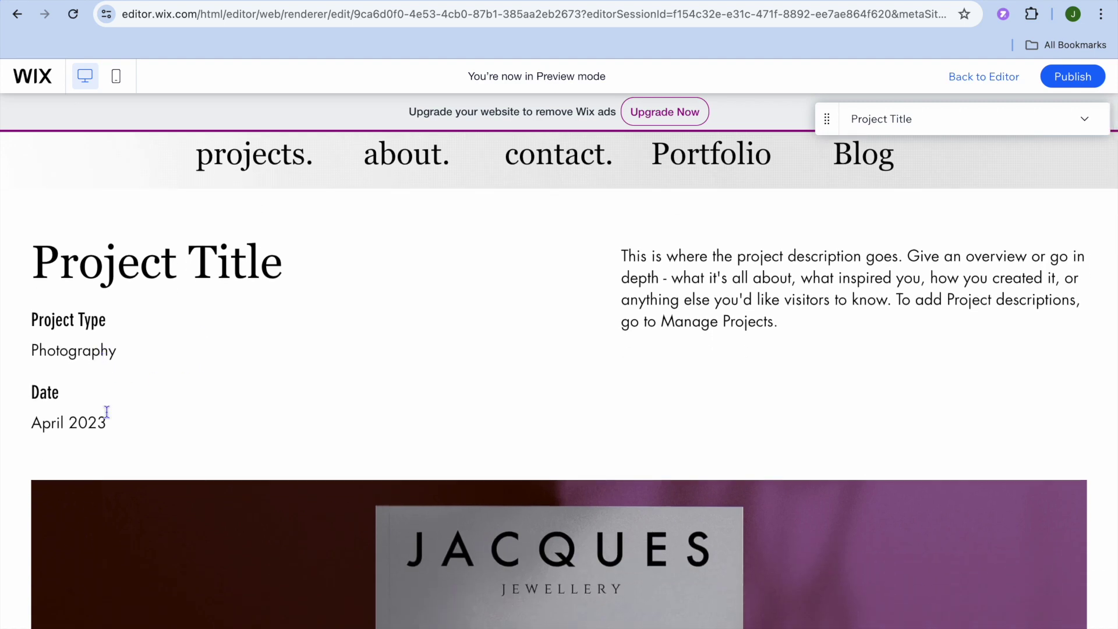
scroll(645, 329, "down", 10)
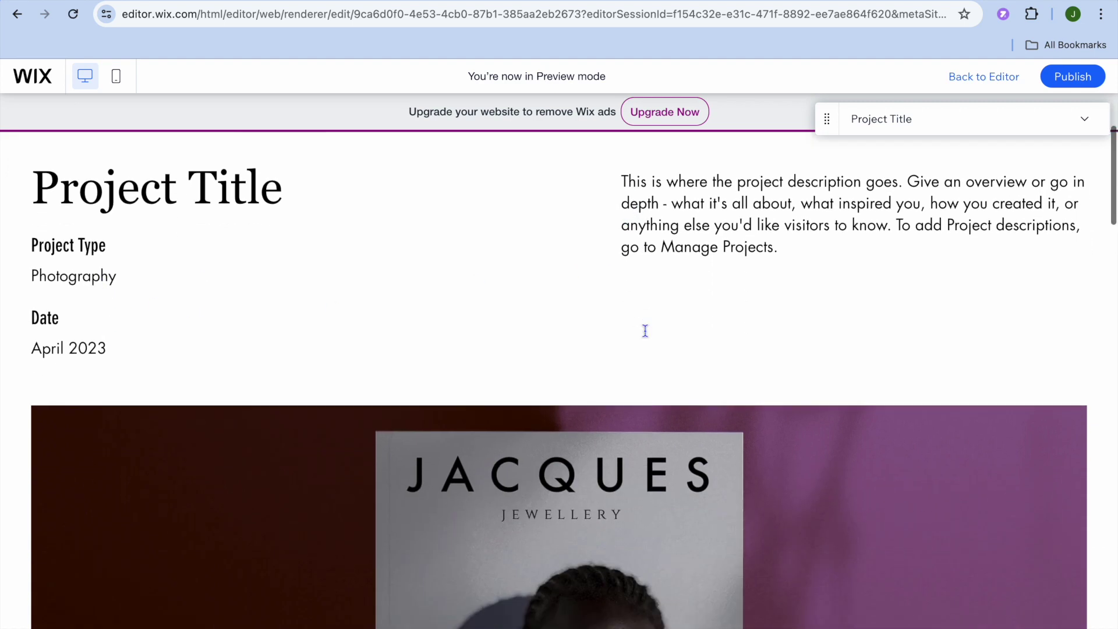
scroll(646, 333, "down", 15)
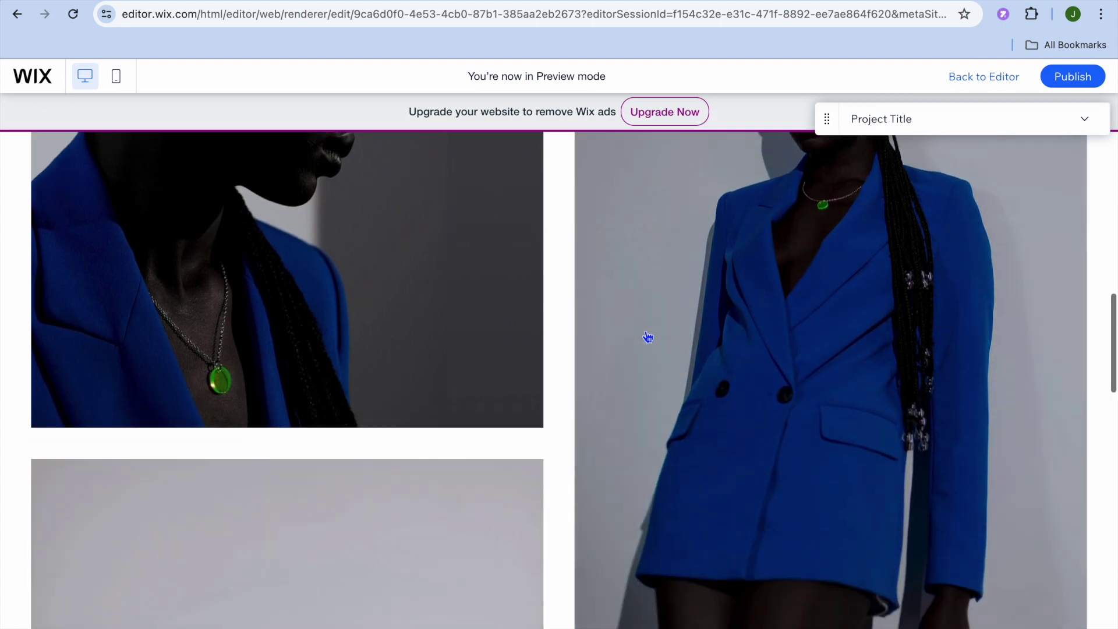
scroll(647, 337, "down", 10)
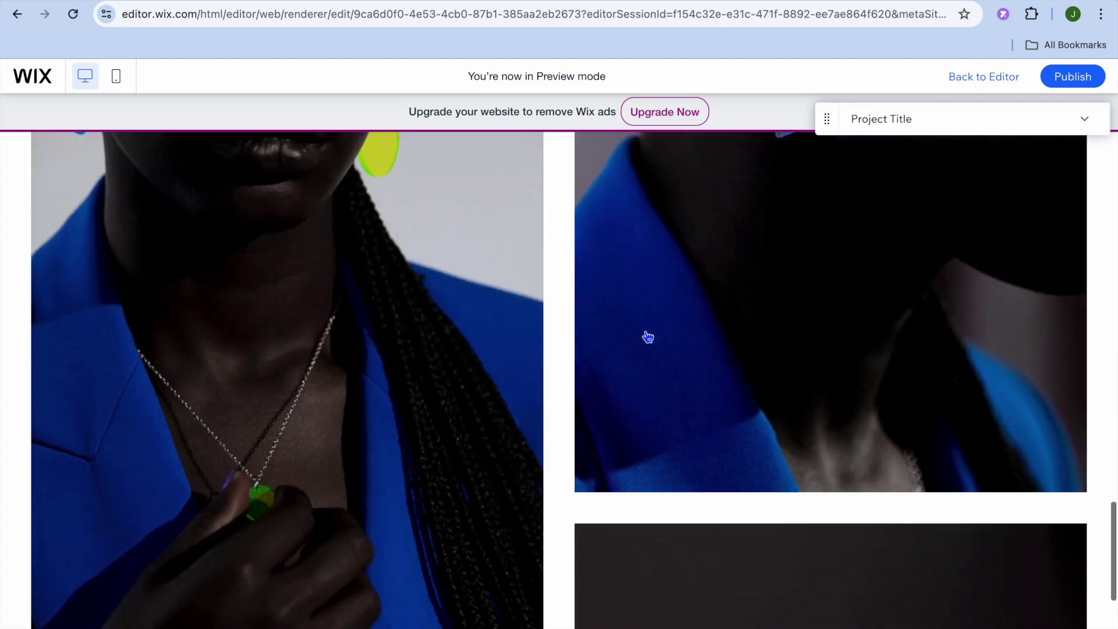
scroll(648, 337, "up", 15)
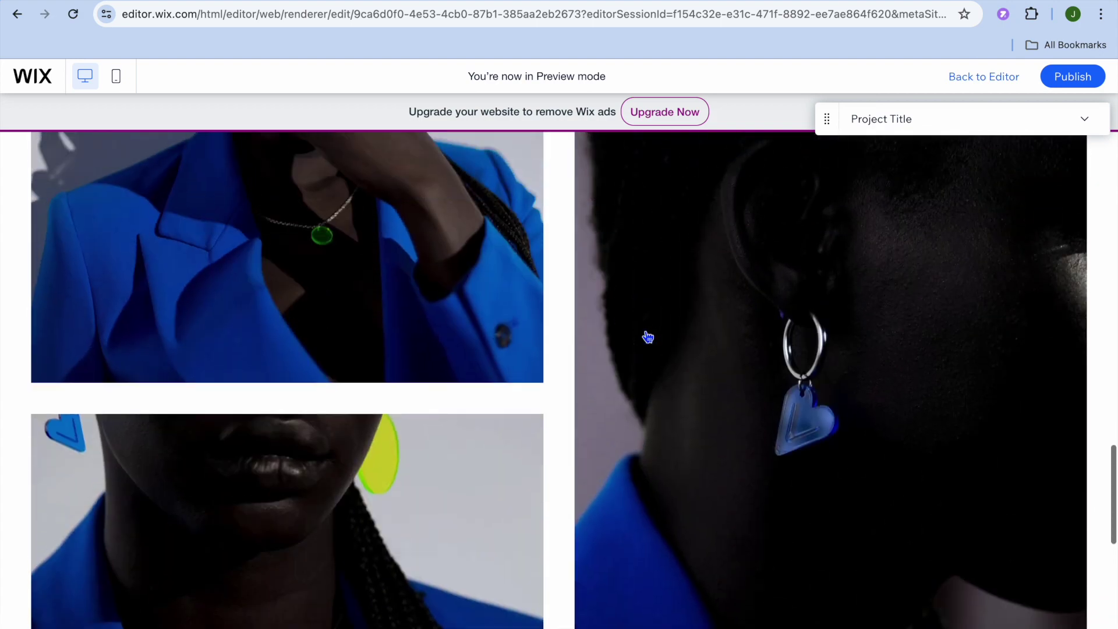
scroll(648, 336, "up", 10)
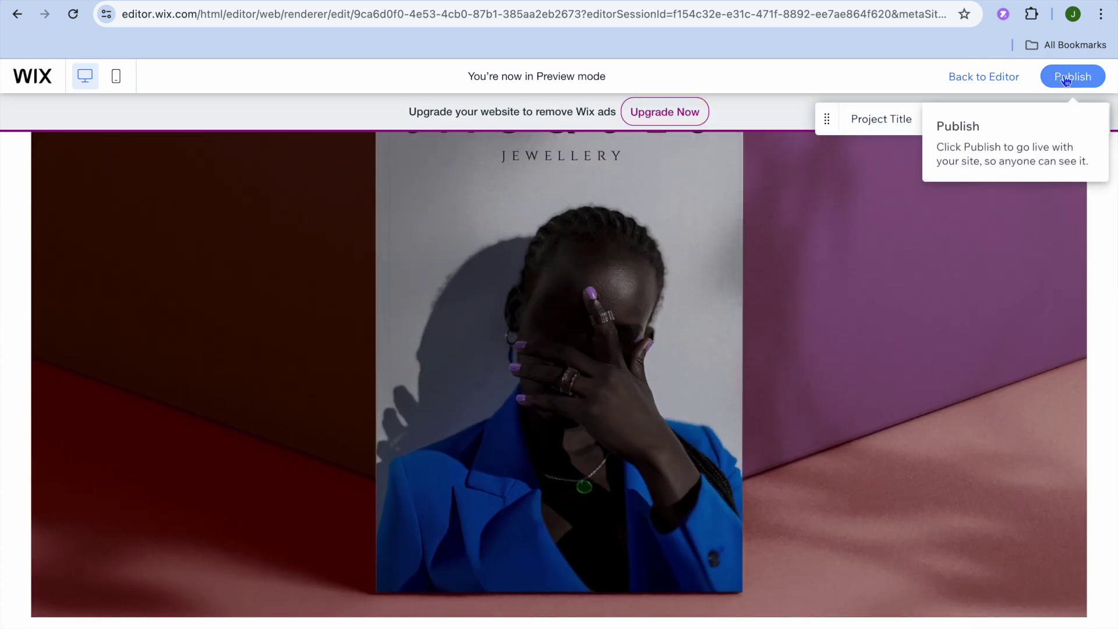
scroll(856, 331, "up", 7)
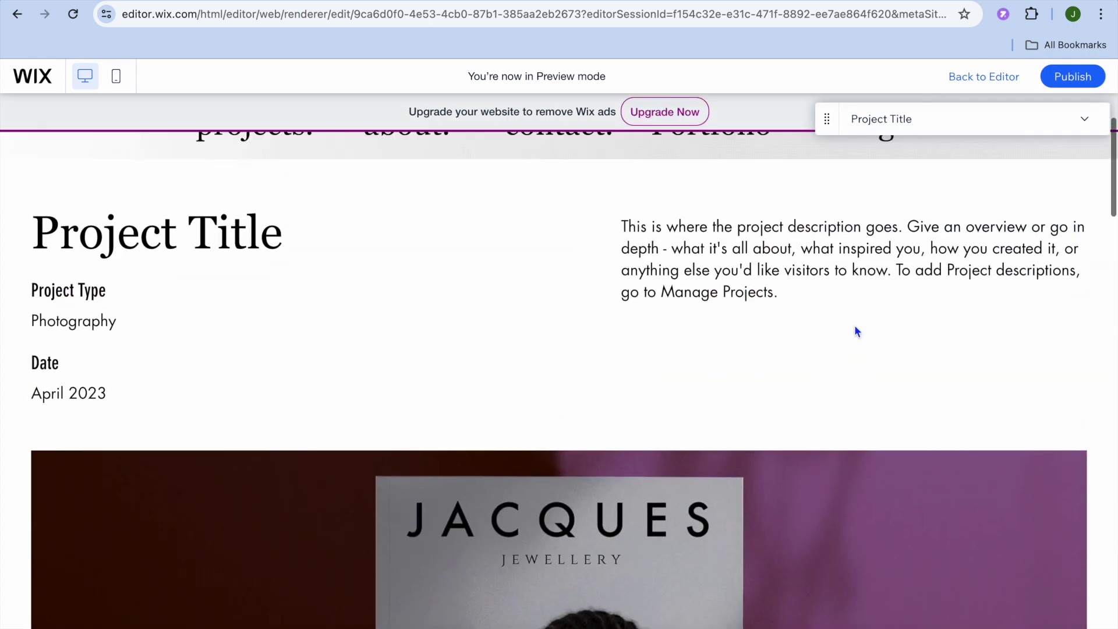